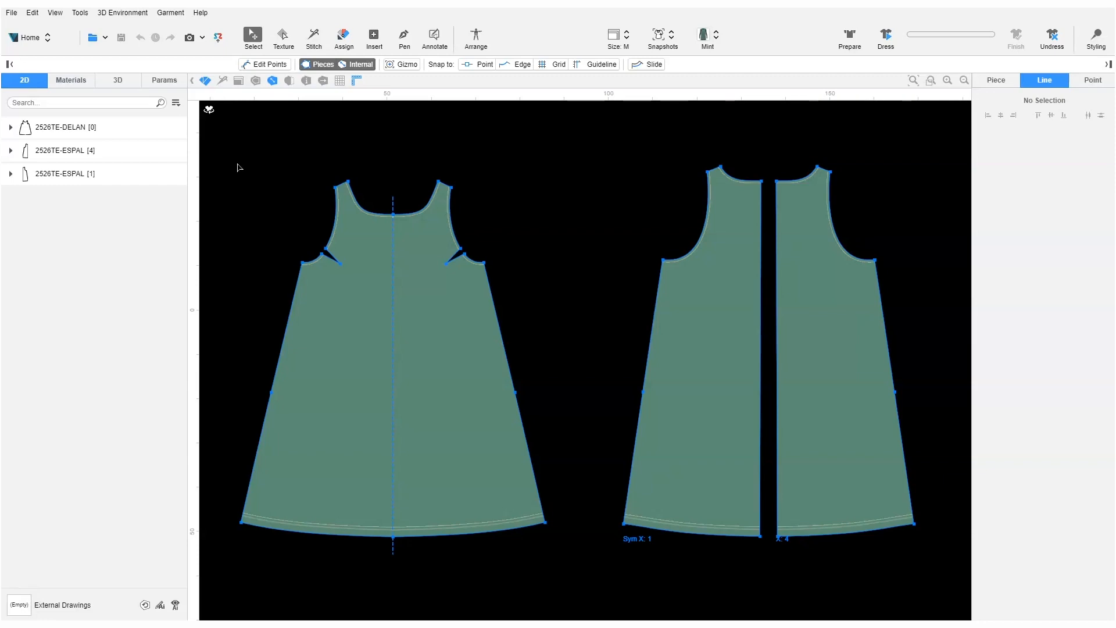
- Enter grading mode and add two sizes larger than the base size M
key("g")
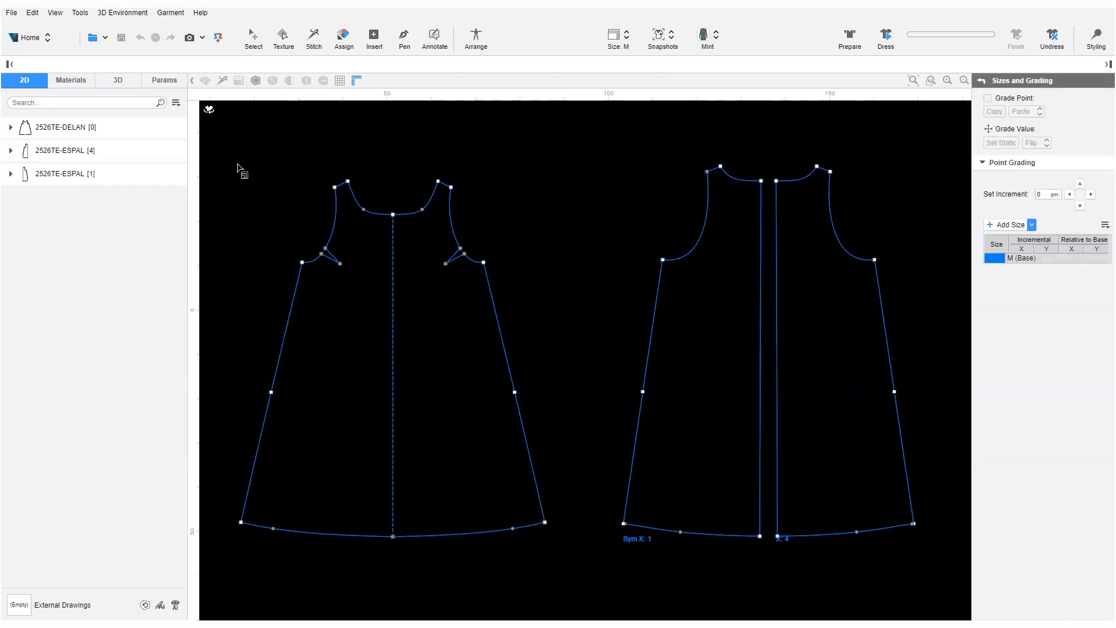
left_click(1032, 225)
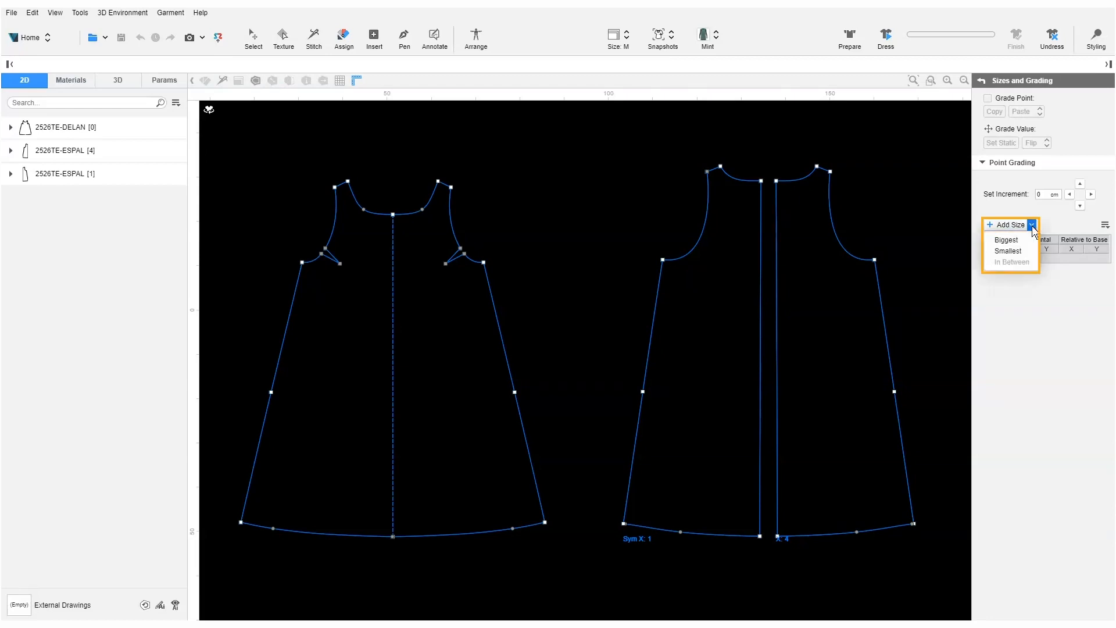
left_click(1017, 240)
left_click(1032, 225)
left_click(1016, 239)
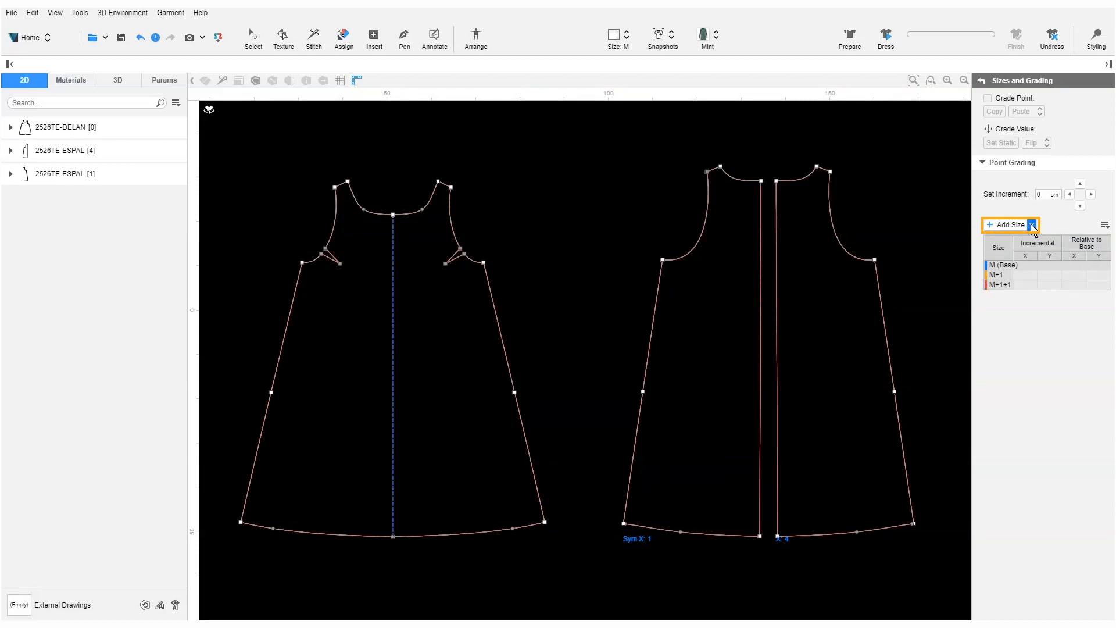
- Add two sizes smaller than the base size M to the grading table
left_click(1031, 226)
left_click(1017, 250)
left_click(1032, 227)
left_click(1016, 250)
- Rename the sizes below M to XS and S and the sizes above it to L and XL
double_click(1006, 265)
type("XS")
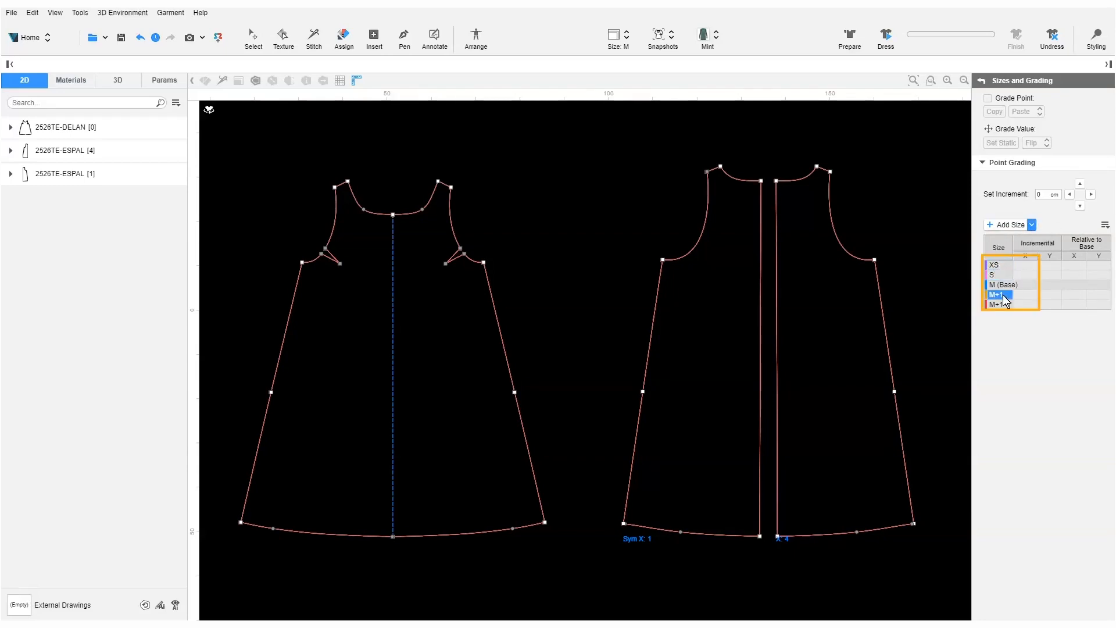
type("L")
double_click(1000, 304)
type("XL")
key("Return")
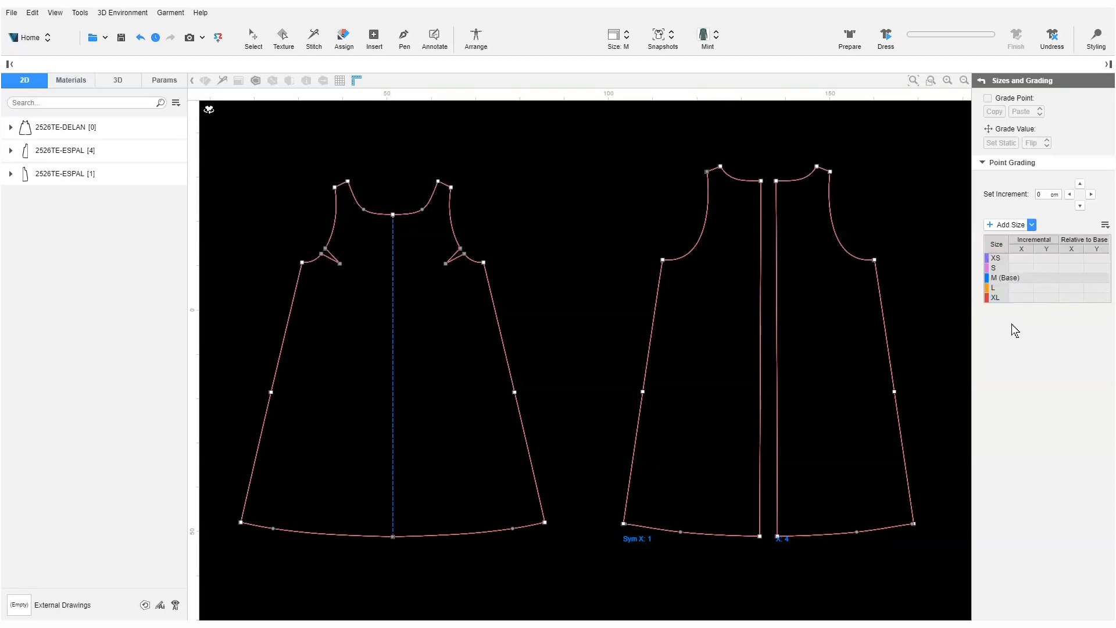
- Select the front piece's outer right shoulder point and toggle its Grade Point setting off and back on
scroll(431, 194, "up", 10)
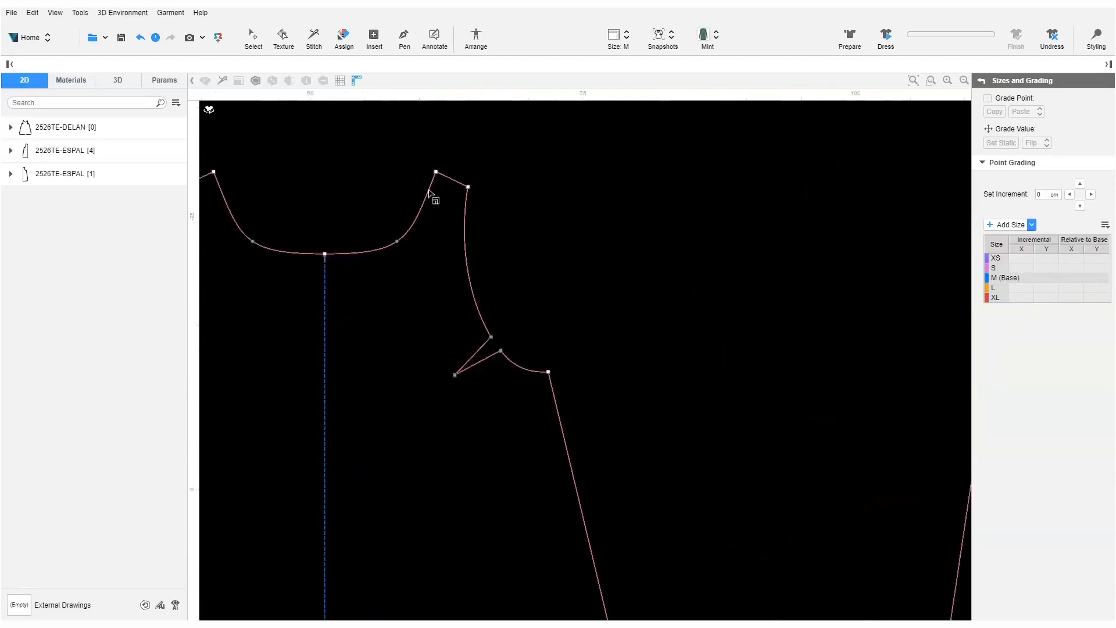
scroll(448, 152, "up", 3)
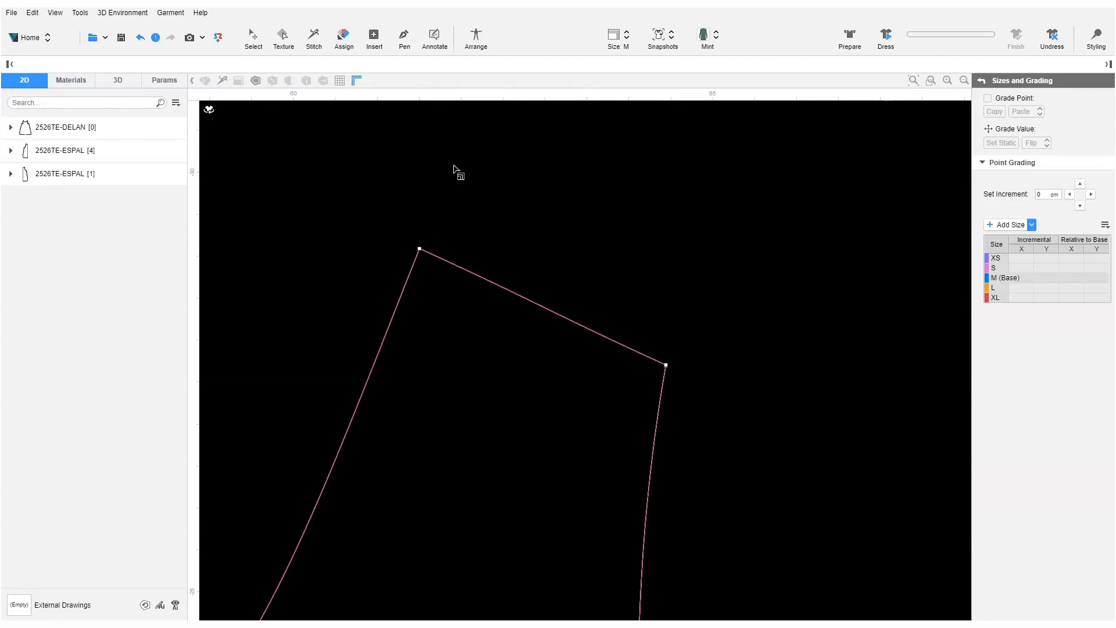
left_click(666, 366)
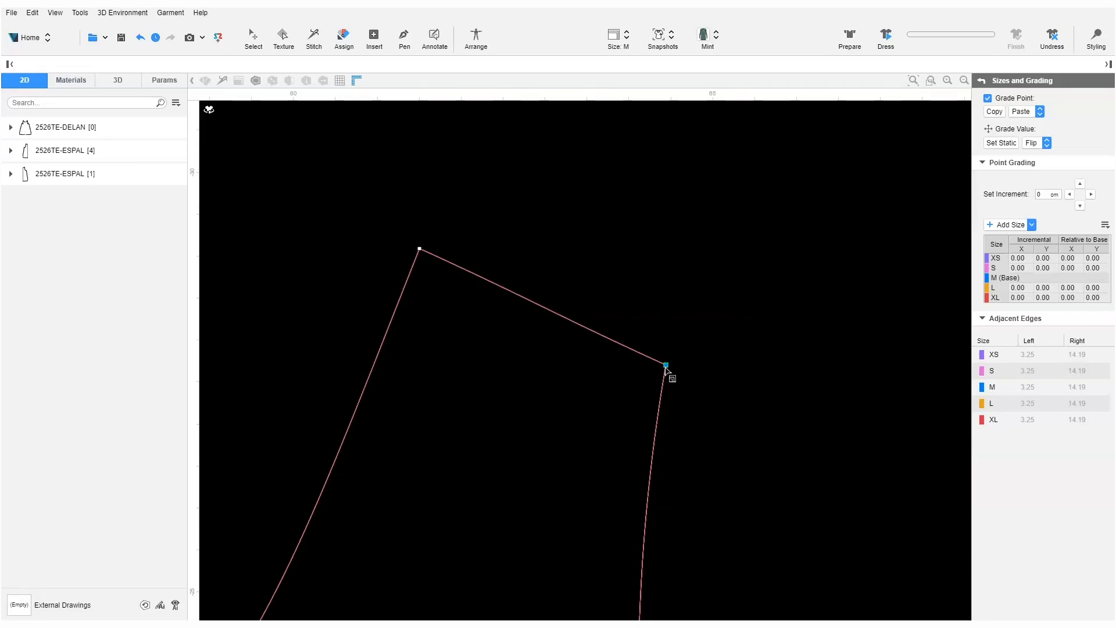
left_click(988, 99)
left_click(987, 99)
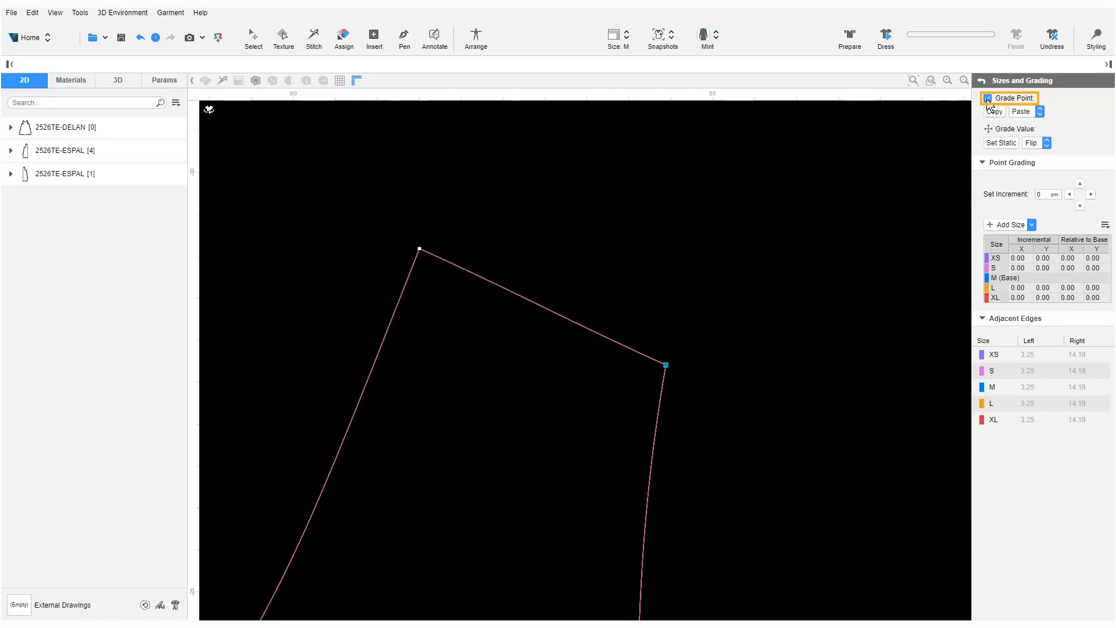
- Grade the outer shoulder point freehand by about 0.41 cm in X and 0.17 cm in Y per size, and clear its grading
scroll(710, 370, "down", 5)
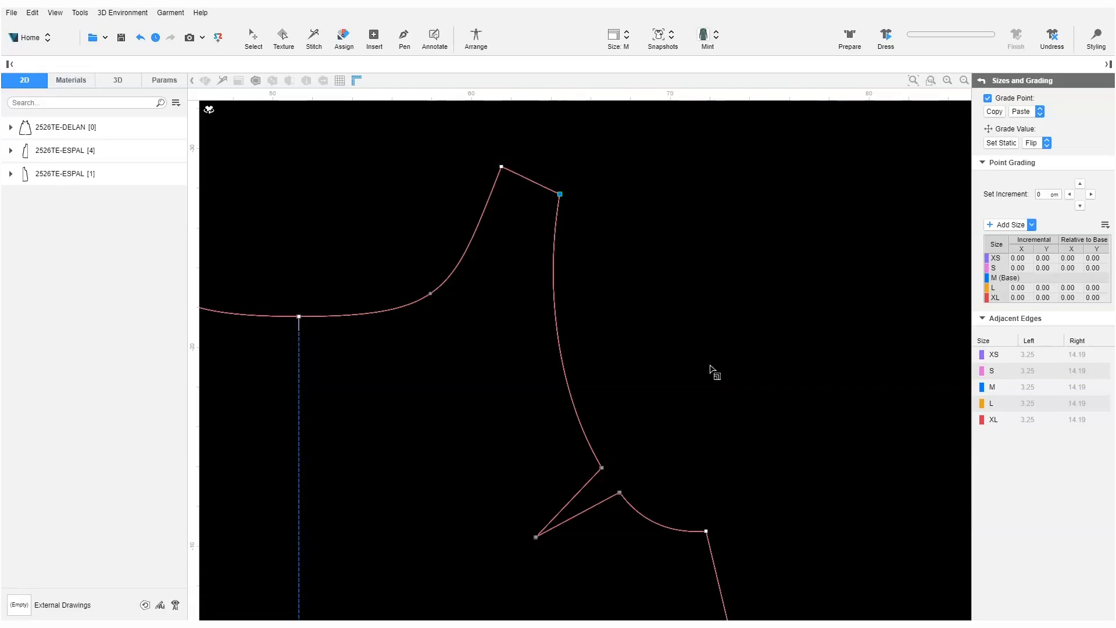
left_click_drag(562, 196, 569, 194)
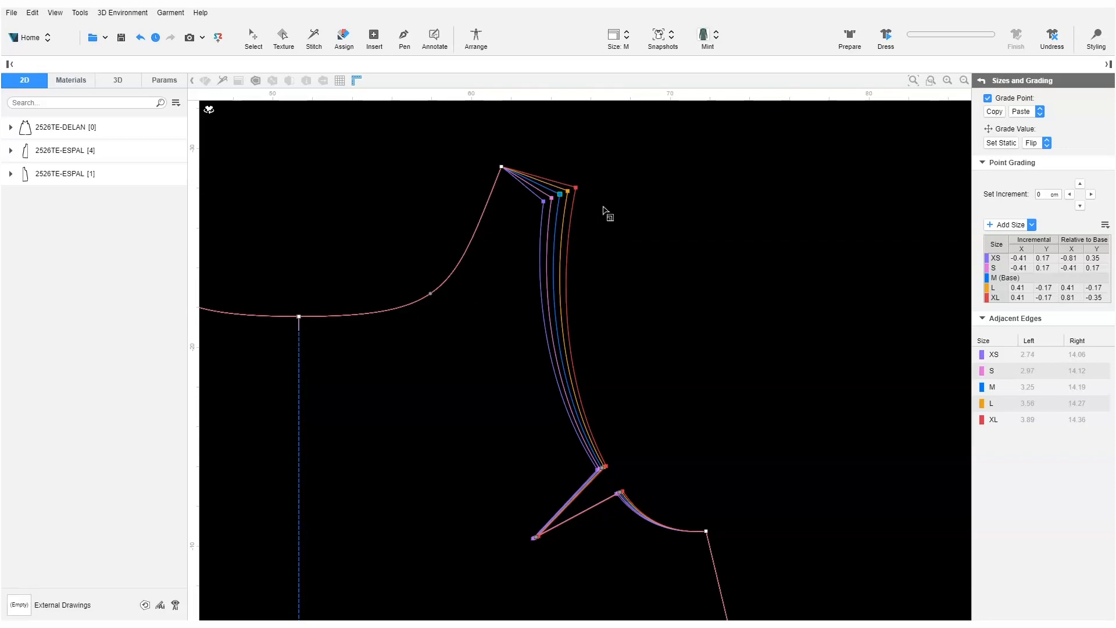
left_click(1105, 224)
left_click(1097, 256)
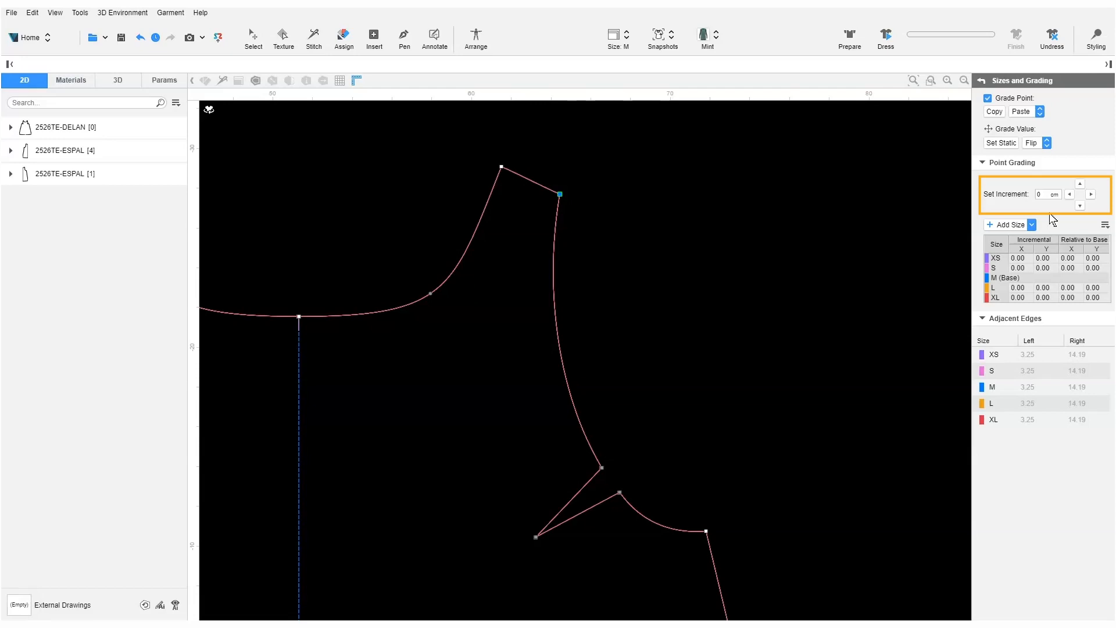
- Grade the outer shoulder point upward and outward using a 0.3 cm increment
left_click(1040, 194)
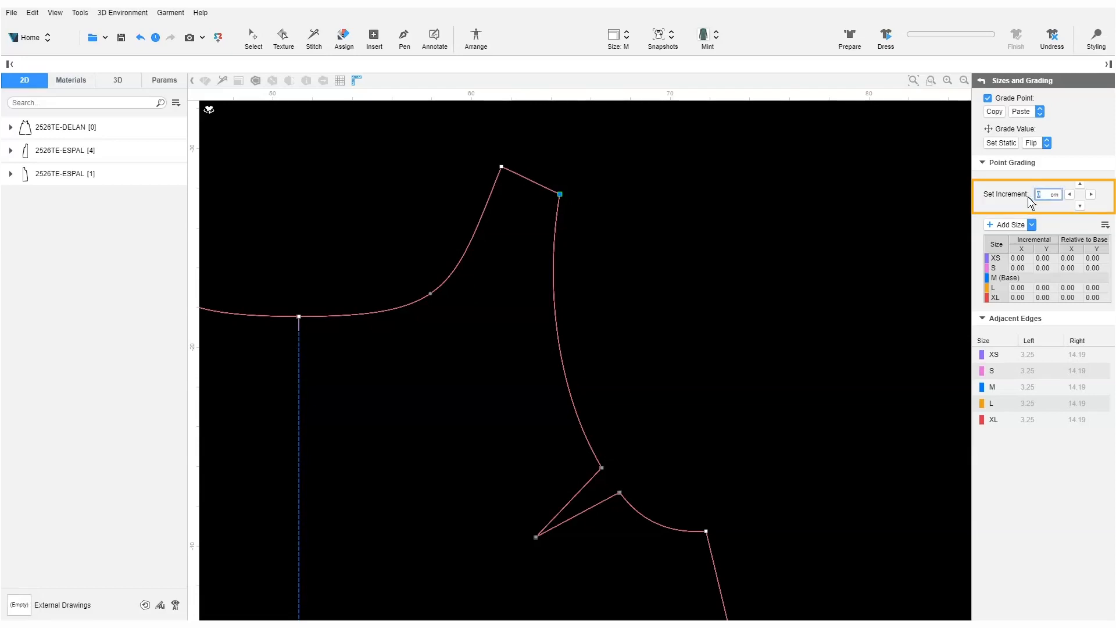
type("0.3")
left_click(1080, 185)
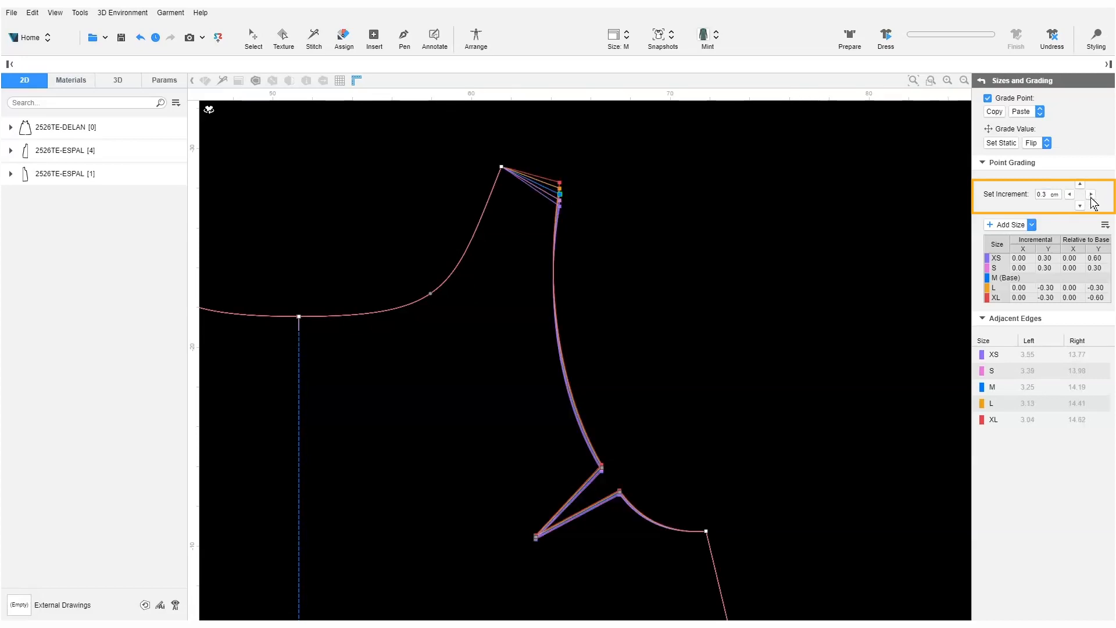
left_click(1092, 195)
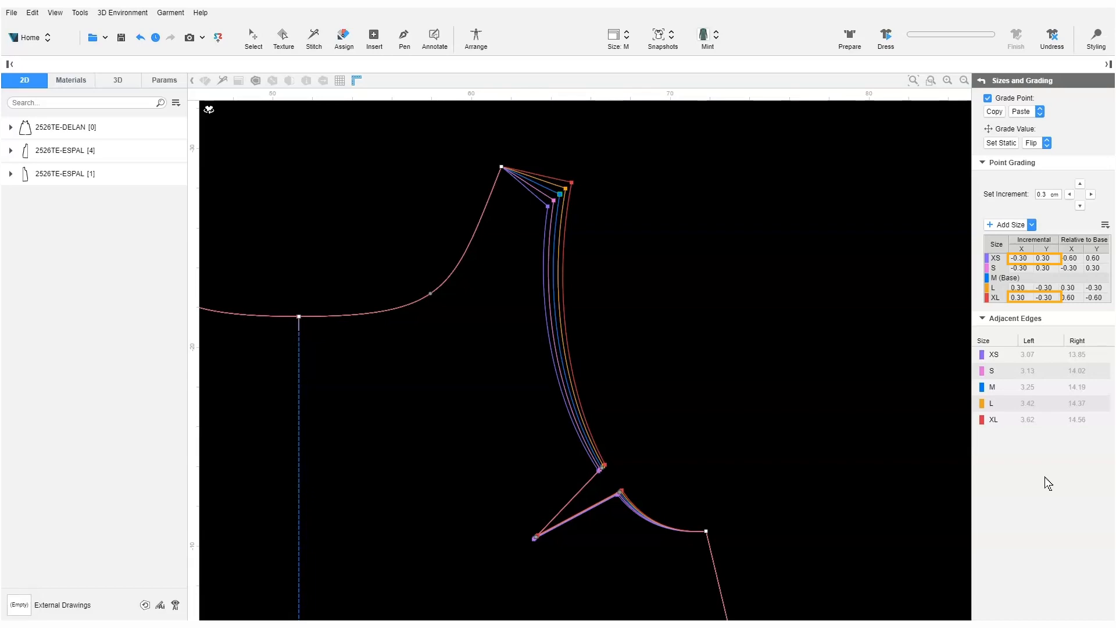
- Set the outer shoulder point's incremental X and Y to -0.4 and 0.4 for XS, and 0.4 and -0.4 for XL
double_click(1019, 258)
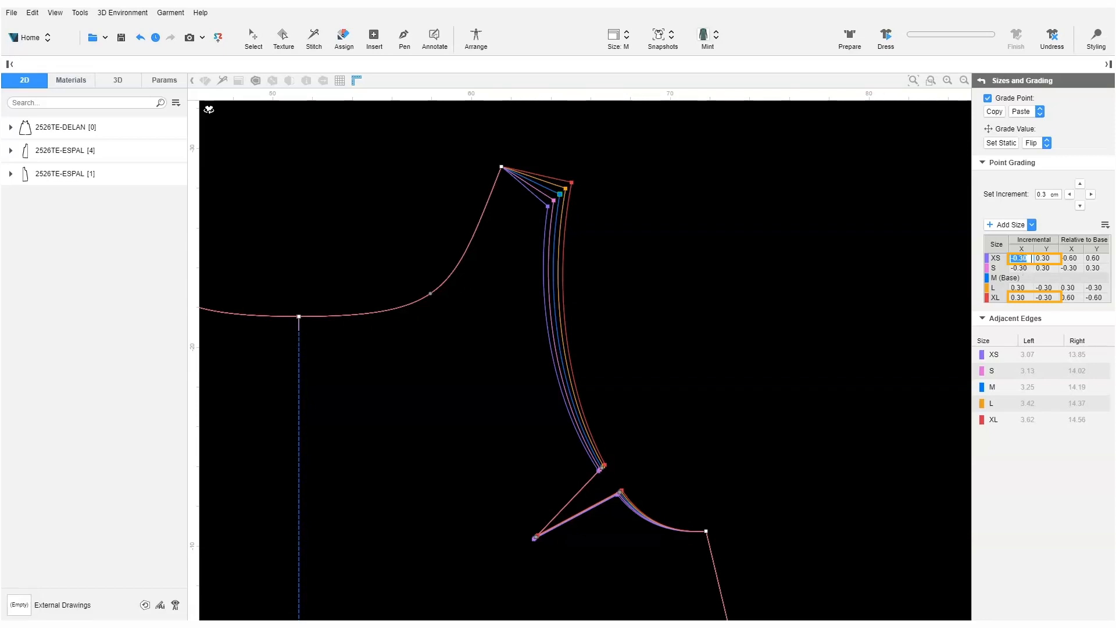
type("-0.4")
key("Tab")
type("0.4")
double_click(1018, 297)
type("0.4")
key("Tab")
type("-0.4")
key("Return")
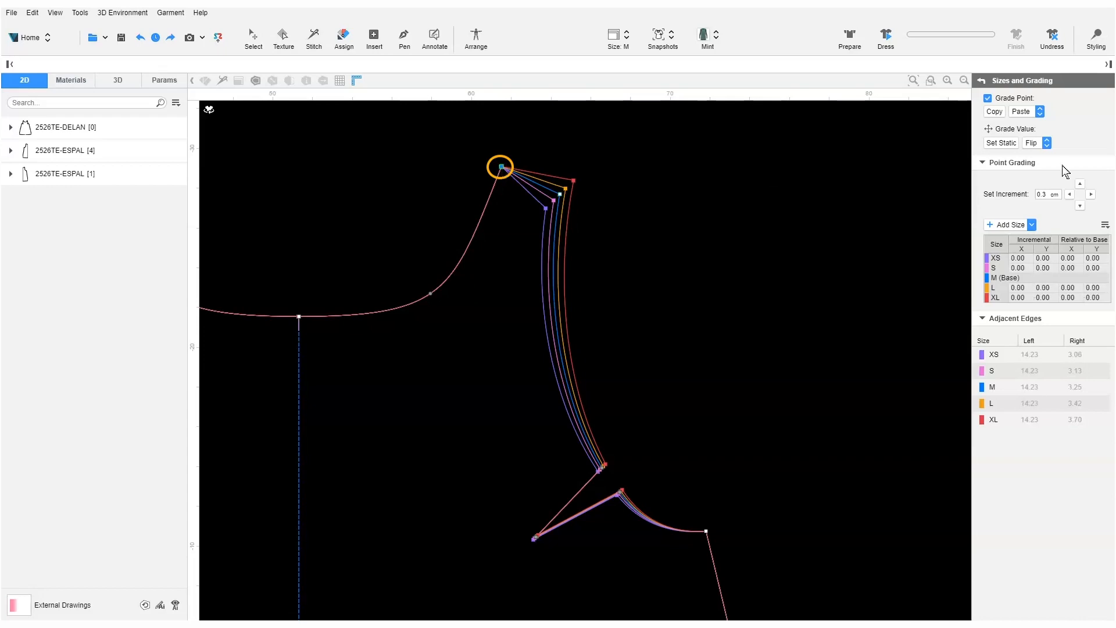
- Paste the outer shoulder point's X and Y grading onto the neck-side shoulder point of the front piece
left_click(1029, 112)
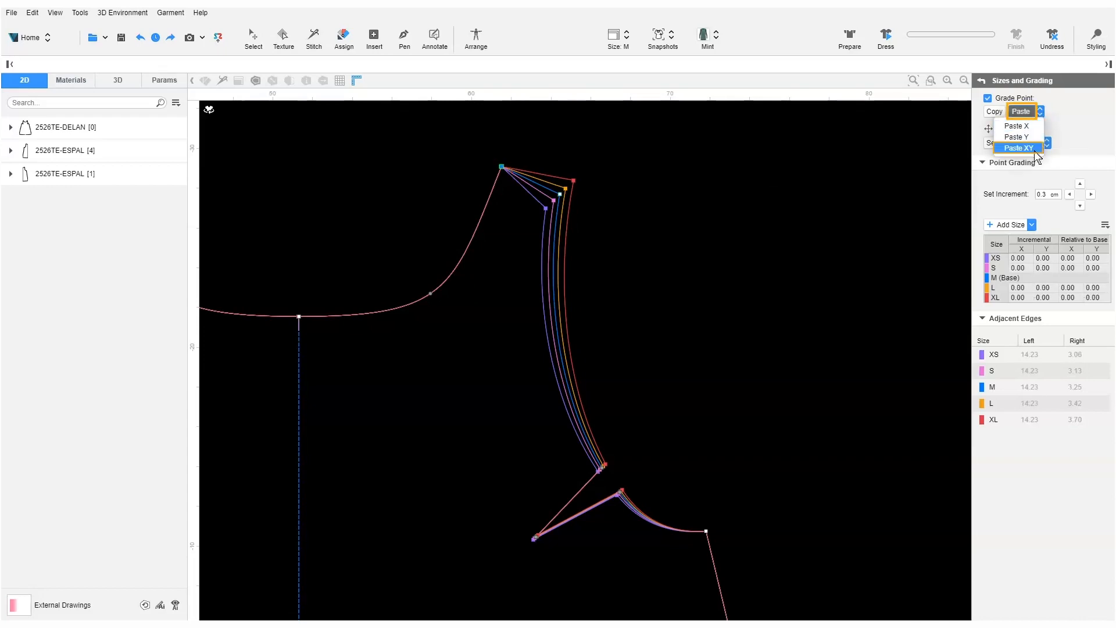
left_click(1034, 149)
left_click(1040, 111)
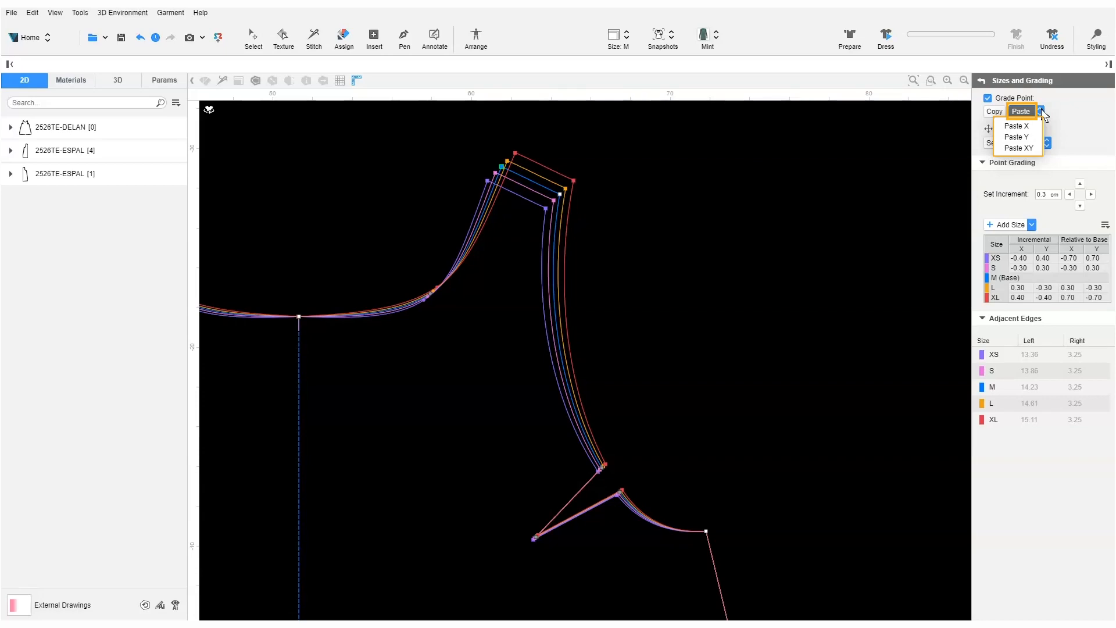
left_click(1041, 112)
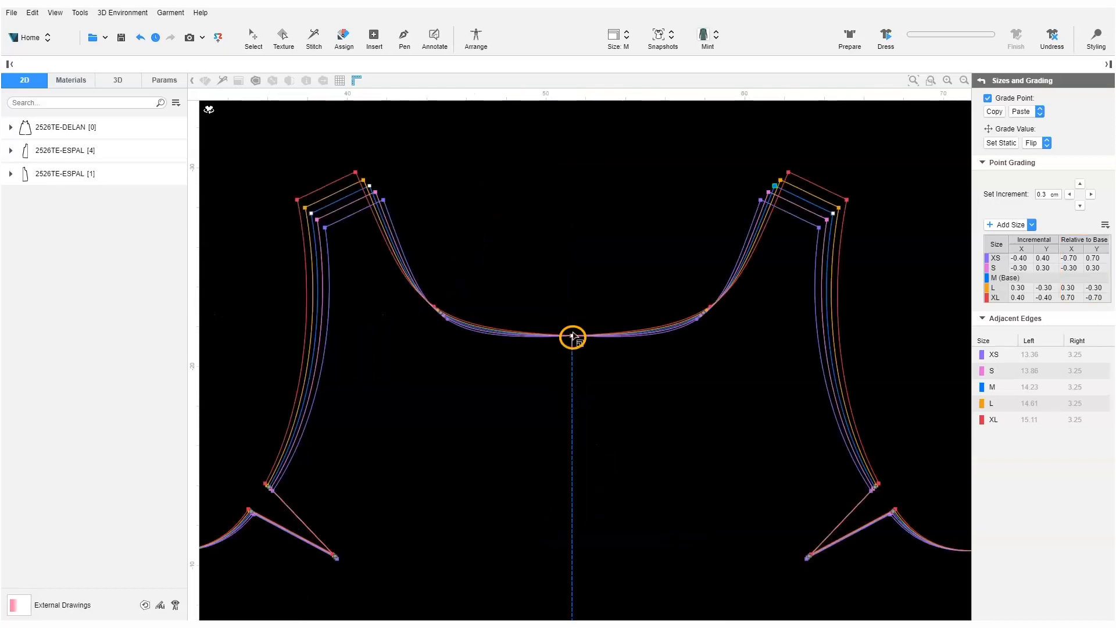
- Set the center front neck point's Relative to Base Y values to -0.3 for S and 0.3 for L
left_click(574, 336)
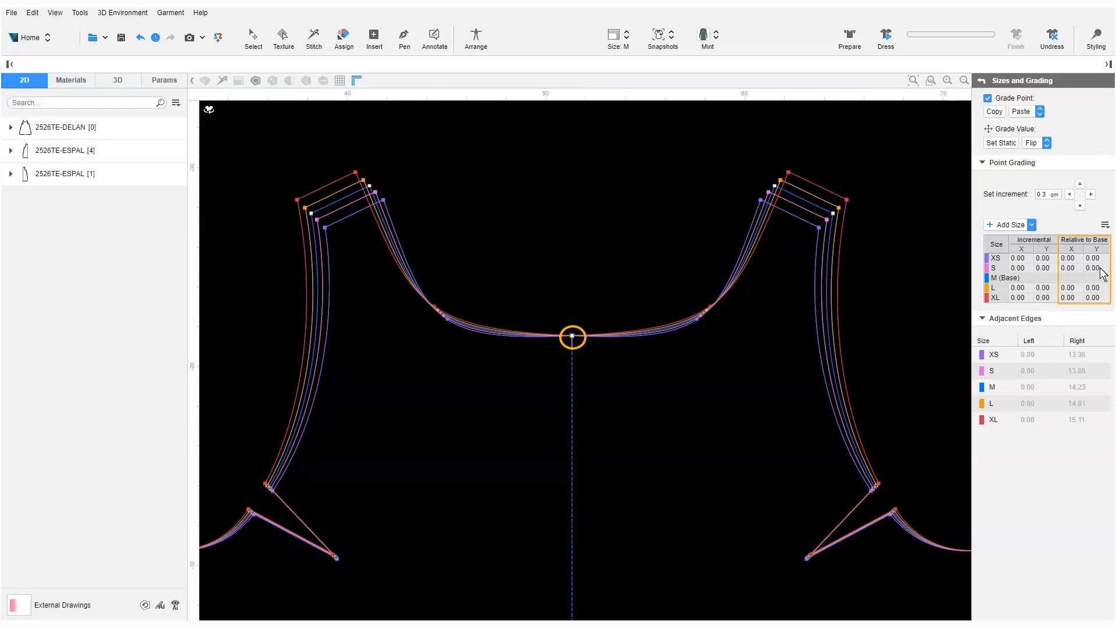
left_click(1100, 268)
type("-0.3")
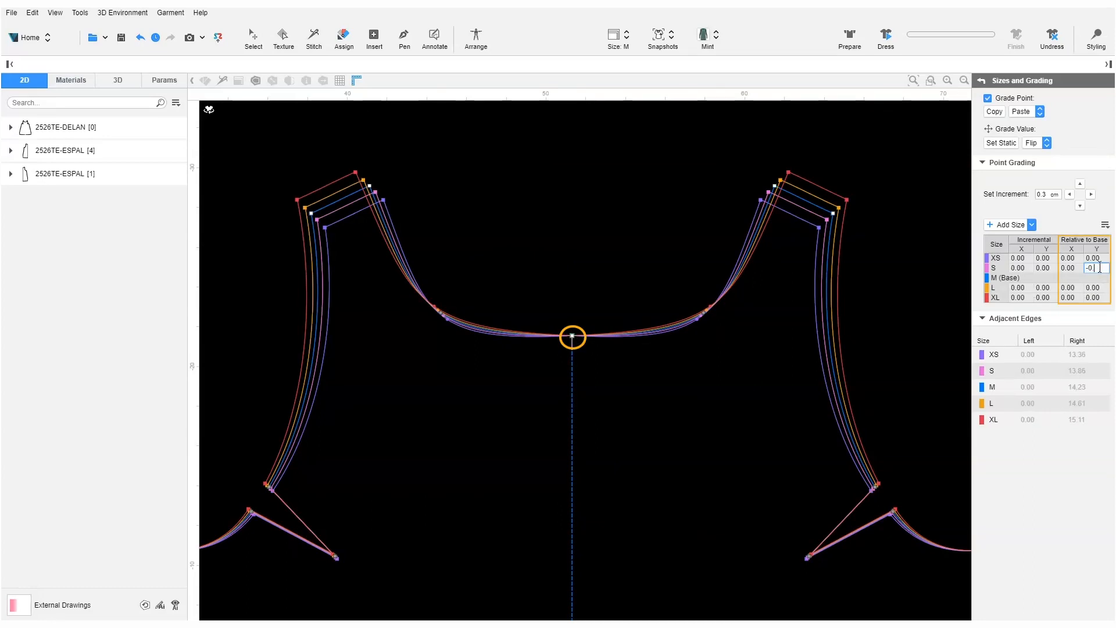
key("Return")
left_click(1095, 287)
type("0.3")
key("Return")
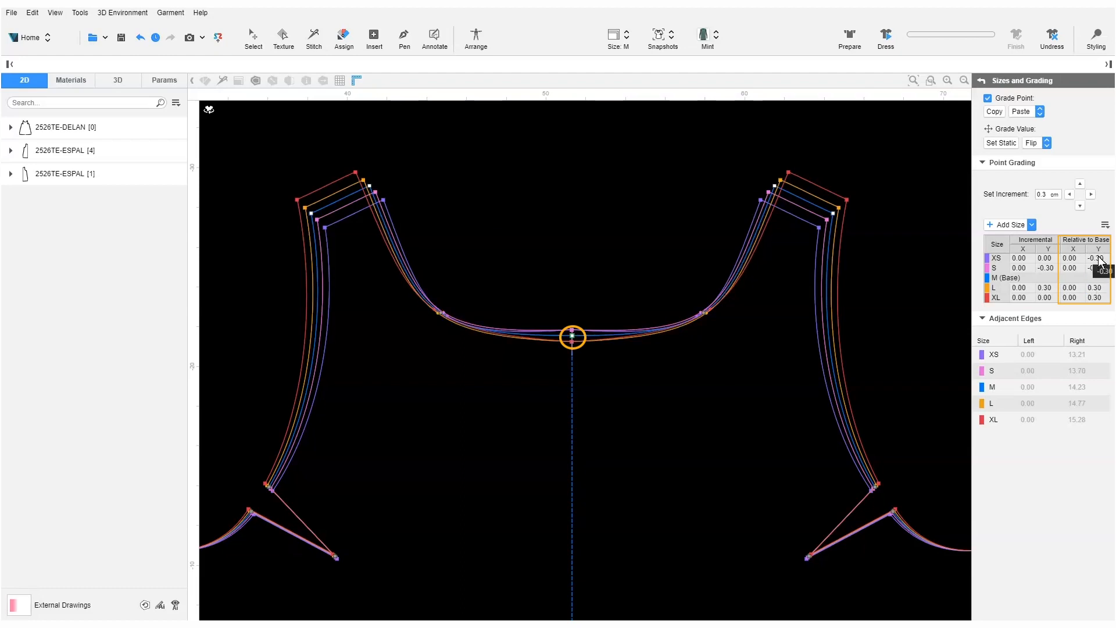
- Set the center front neck point's Relative to Base Y values to -0.5 for XS and 0.5 for XL
left_click(1097, 258)
key("BackSpace")
type("5")
key("Return")
left_click(1095, 297)
left_click(1098, 297)
type("5")
key("Return")
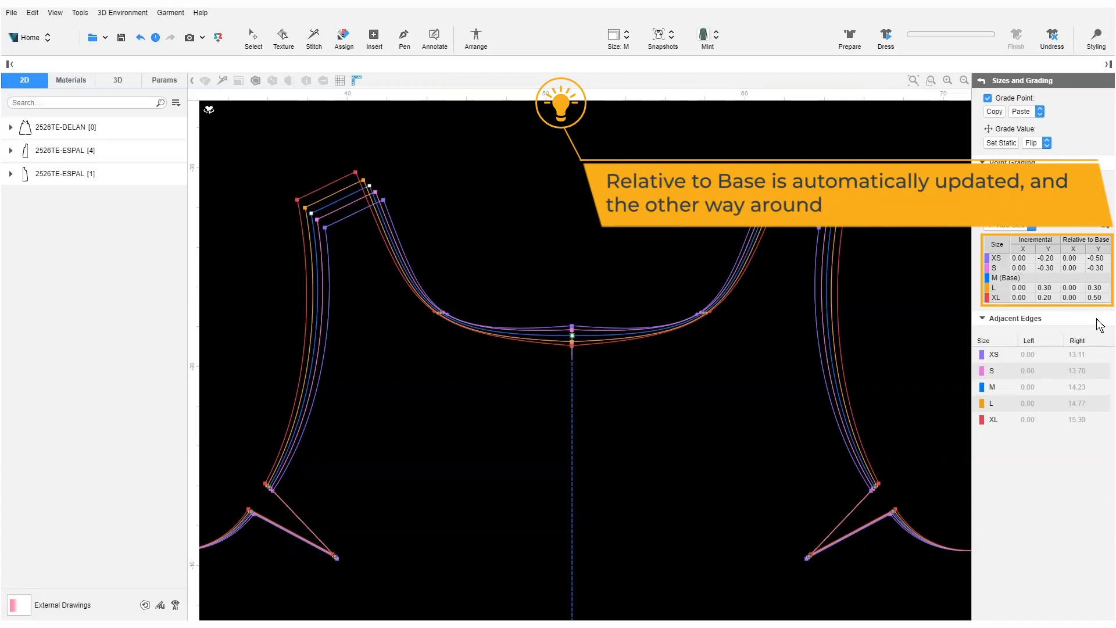
- Make the front neckline's curve point a grade point and paste the center front neck point's Y grading onto it
left_click(706, 314)
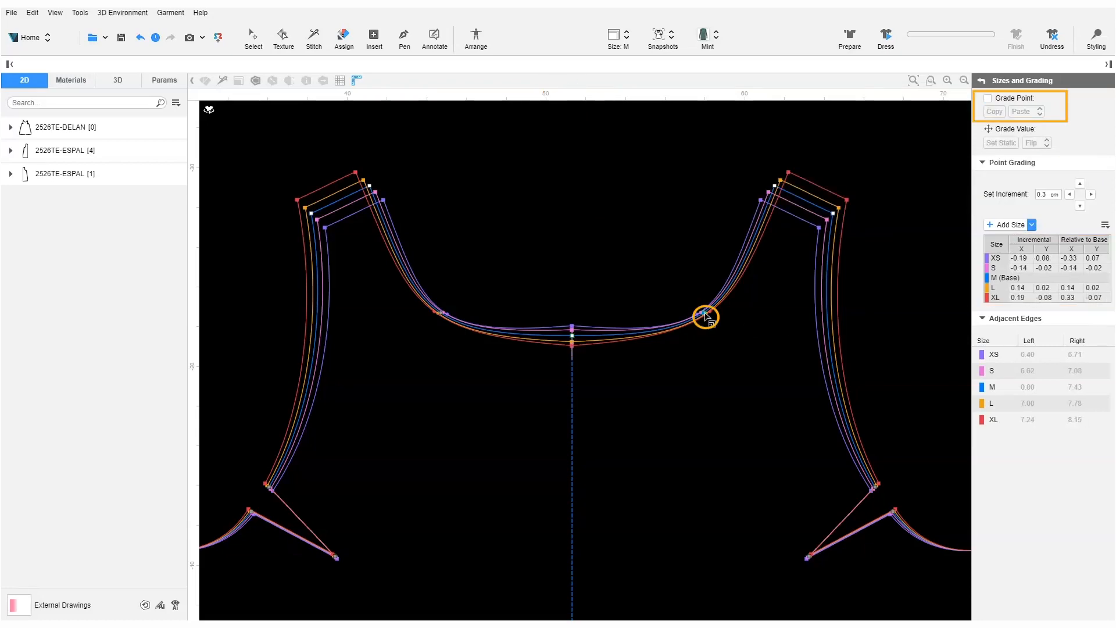
left_click(987, 101)
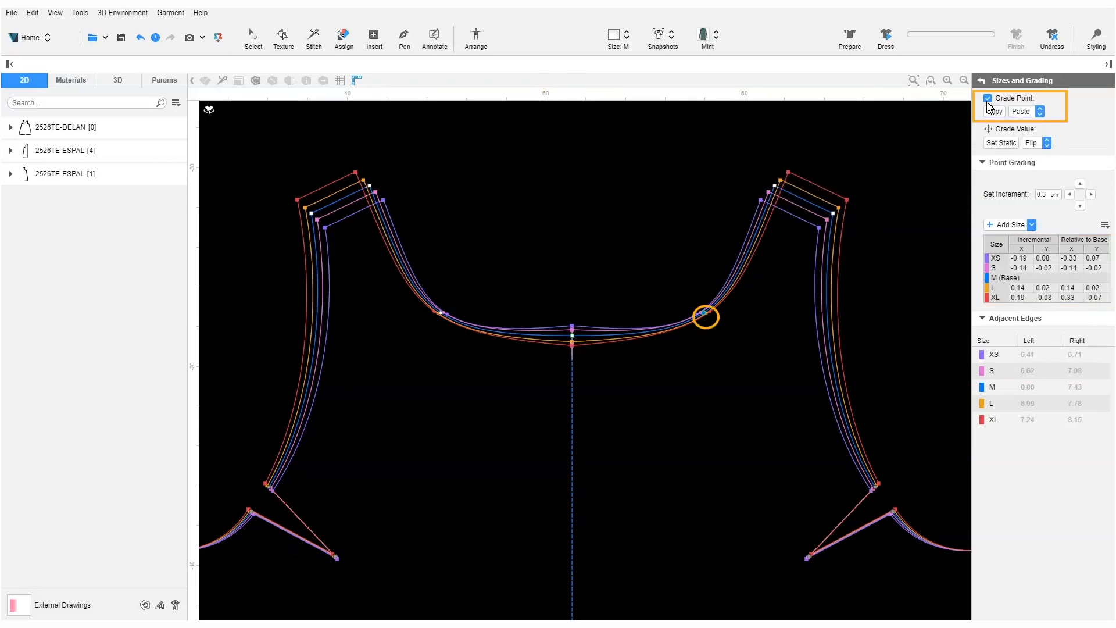
left_click(572, 335)
left_click(995, 112)
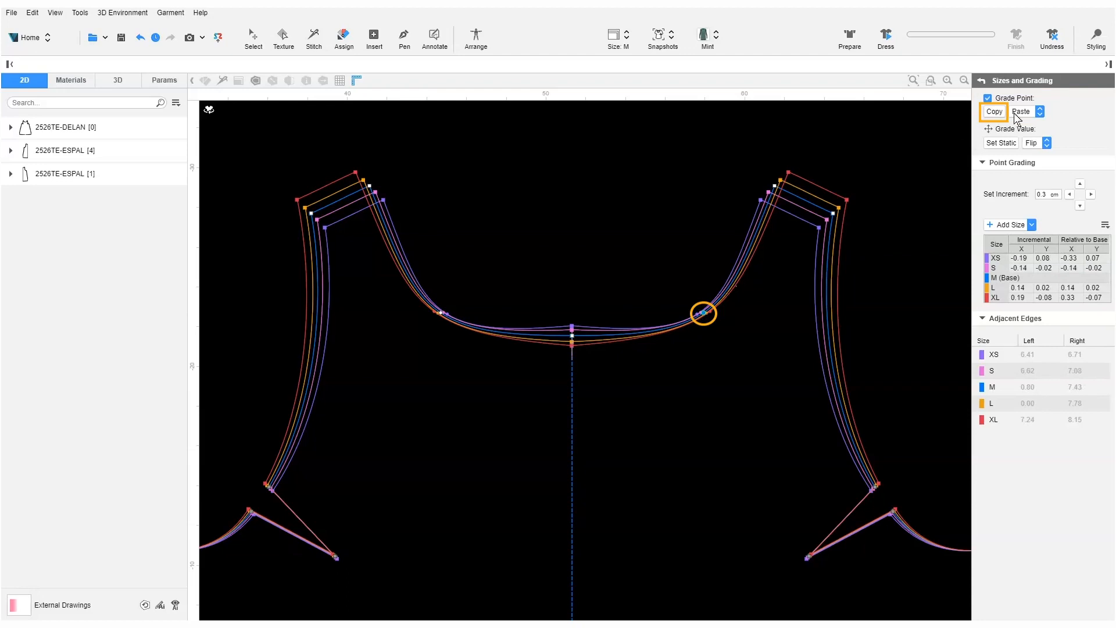
left_click(1018, 114)
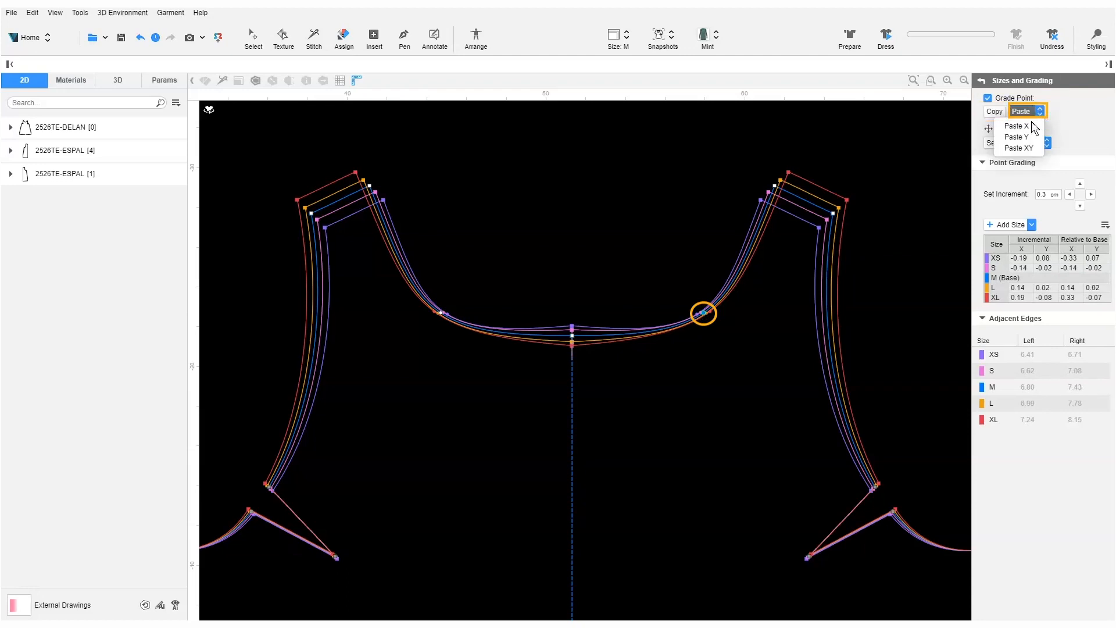
left_click(1029, 137)
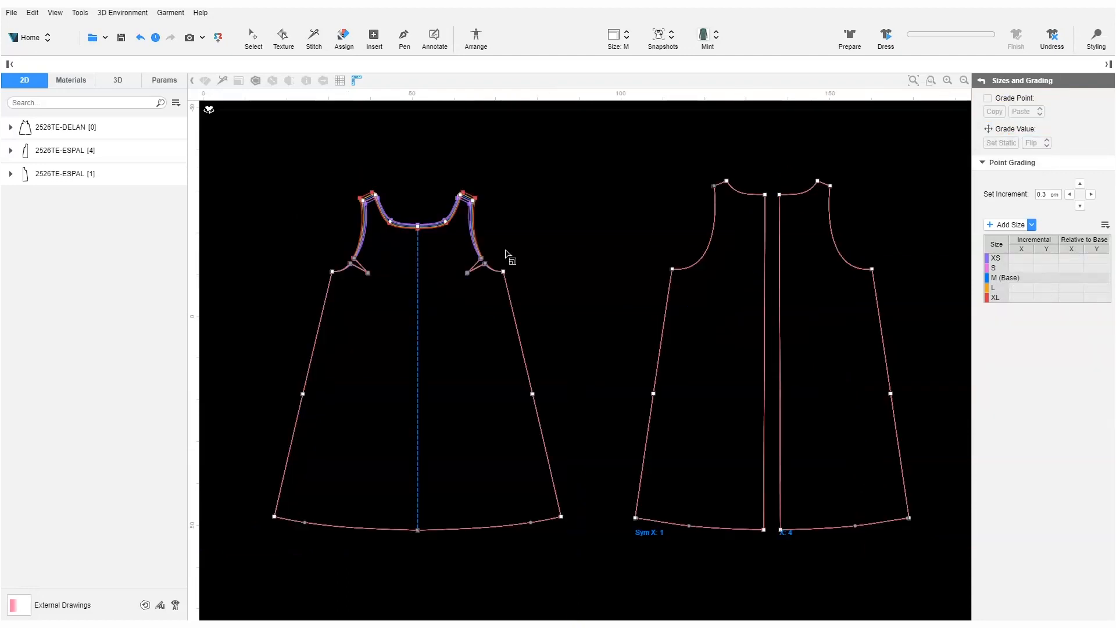
- Grade the front's right side seam points 0.5 cm downward and 1 cm outward, with the hem corner at 1.5 cm in Y
left_click_drag(499, 253, 574, 519)
double_click(1042, 194)
type("0.5")
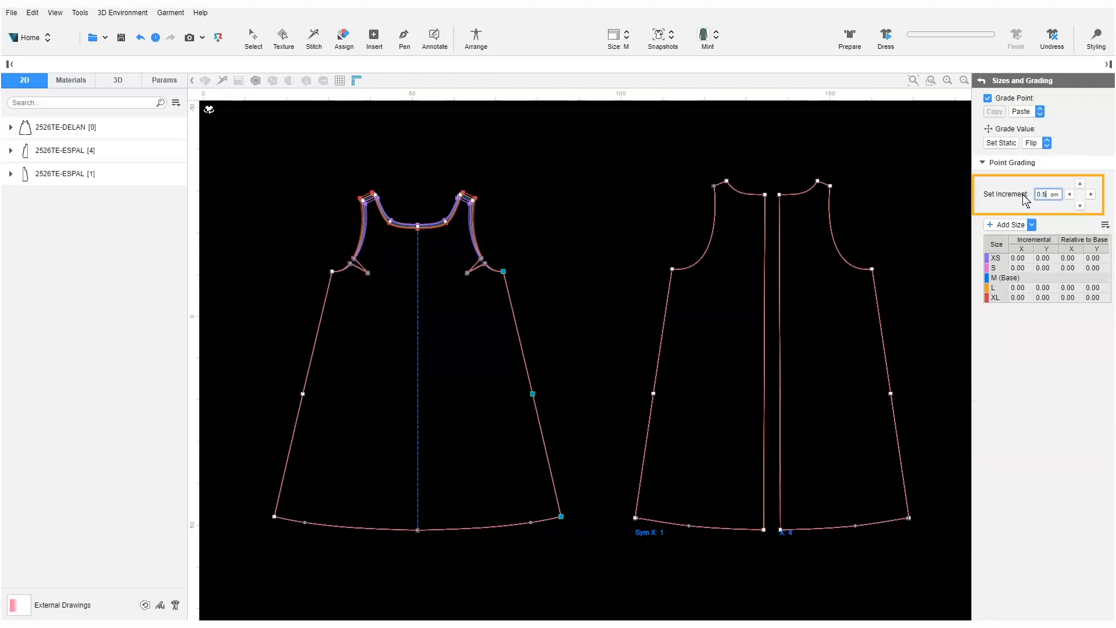
left_click(1080, 206)
left_click_drag(1031, 195, 1024, 199)
type("1")
- Grade the front piece's center hem point downward using a 2 cm increment
left_click(418, 529)
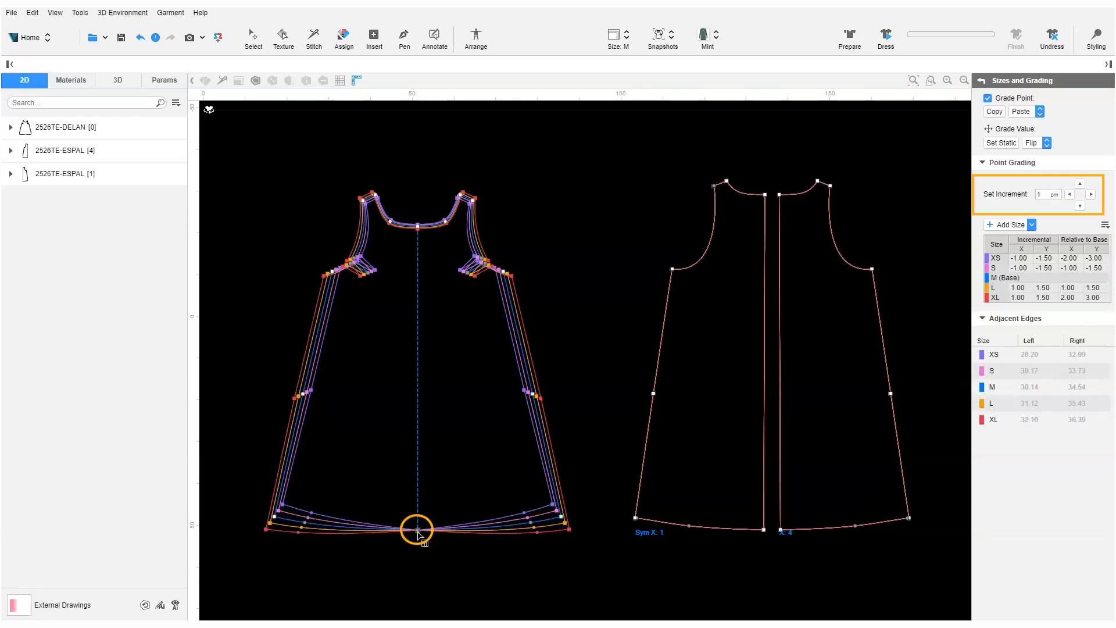
left_click_drag(1038, 195, 1024, 199)
type("2")
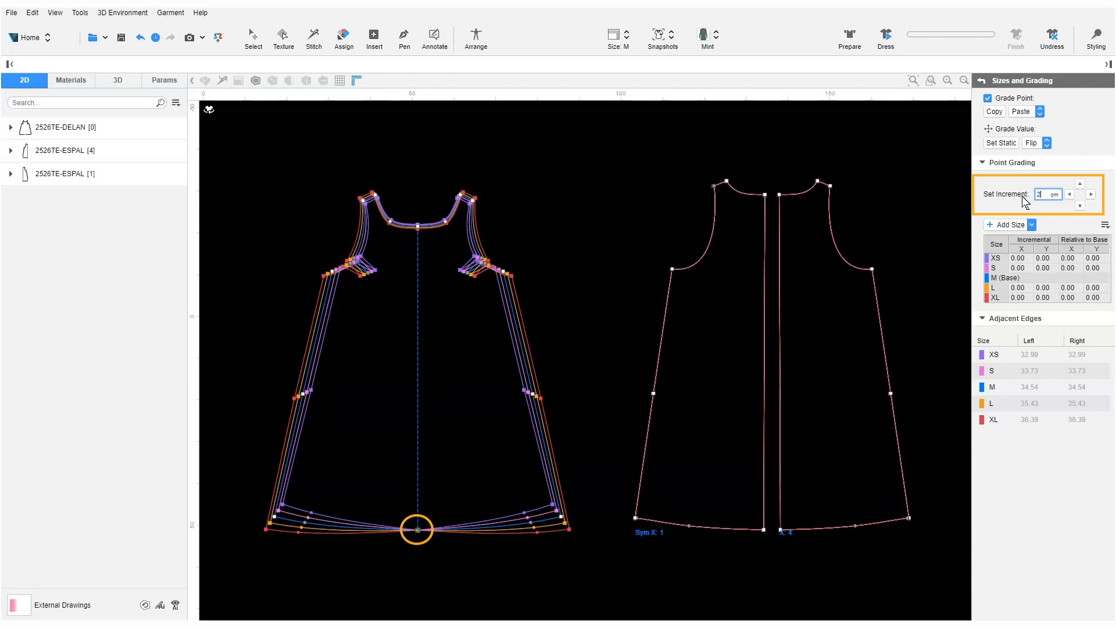
left_click(1080, 205)
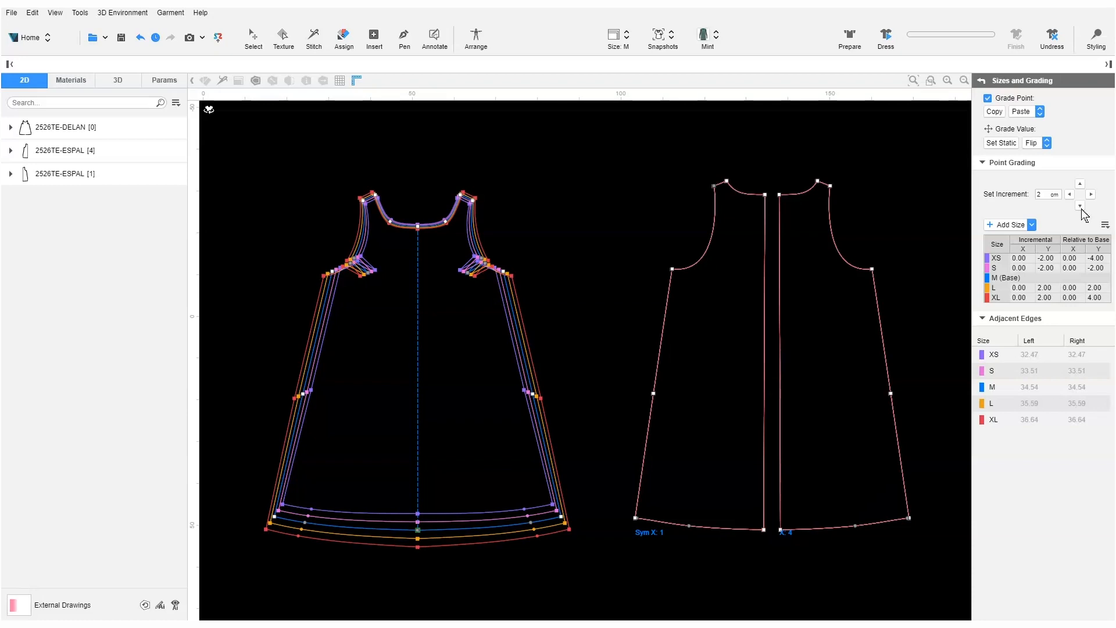
- Copy the grading of the front's right outer shoulder point and paste its X and Y values onto the left back's outer shoulder point
left_click(473, 201)
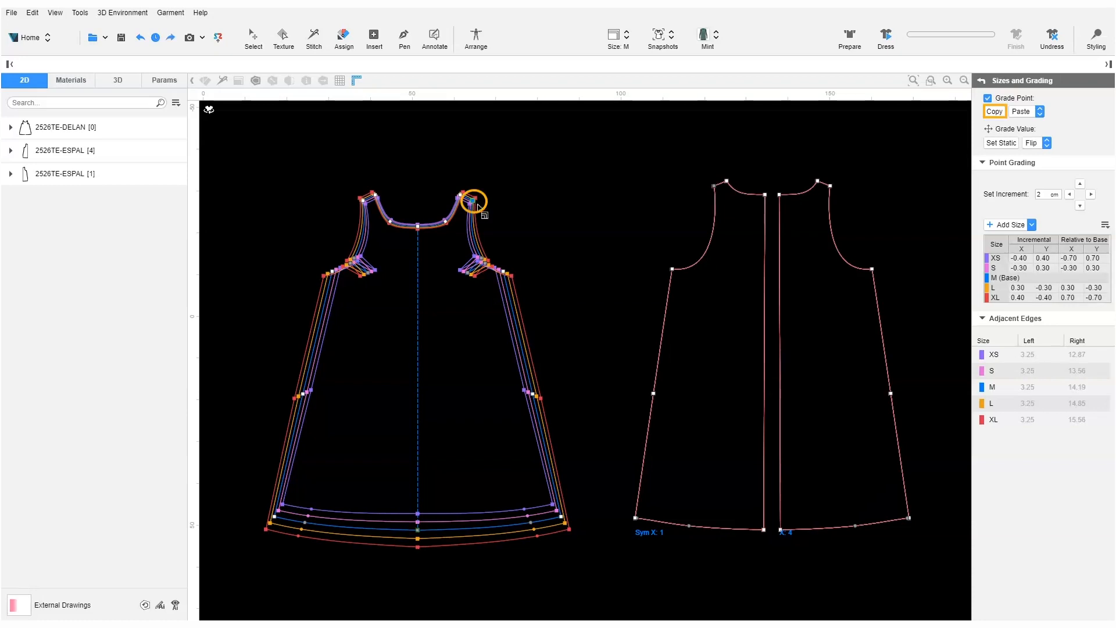
left_click(714, 186)
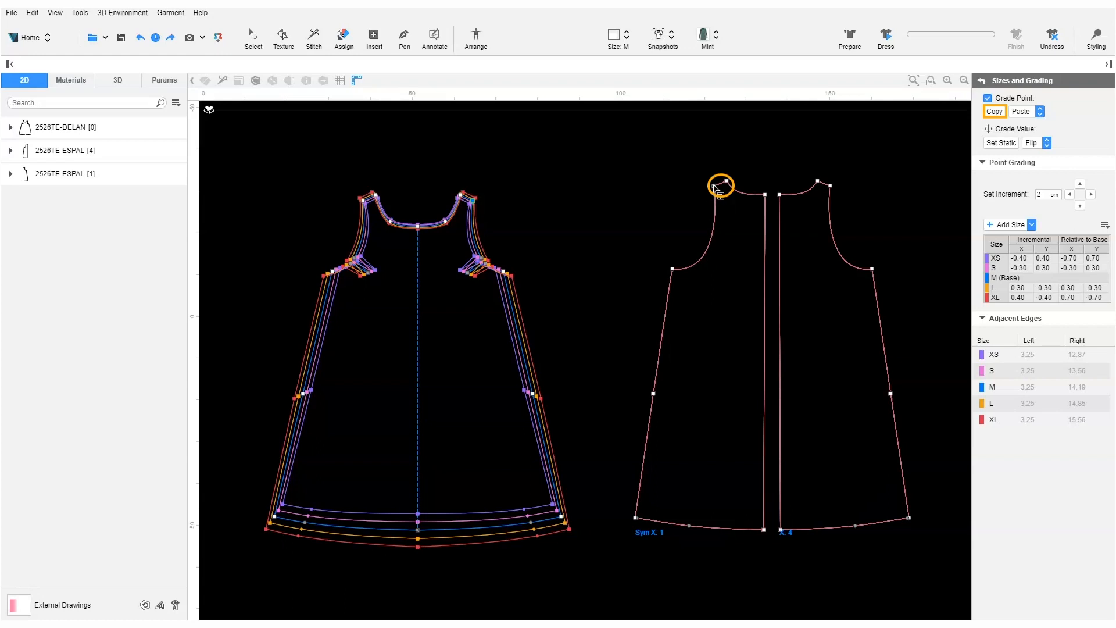
left_click(1023, 111)
left_click(1024, 148)
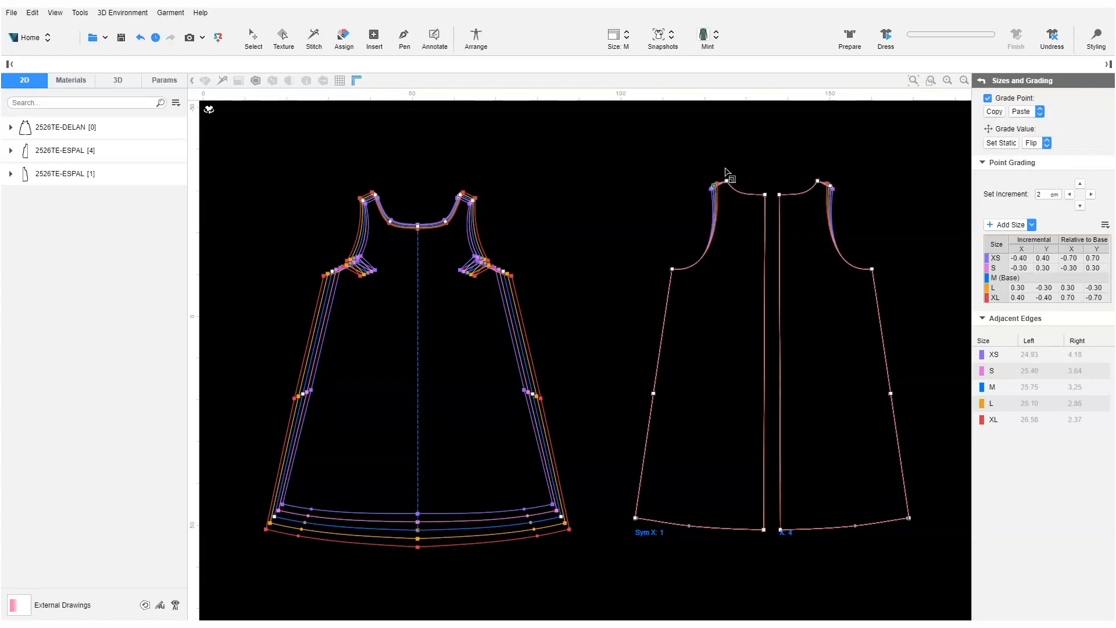
- Flip the grade values of the left back's outer shoulder point in both X and Y
scroll(732, 198, "up", 5)
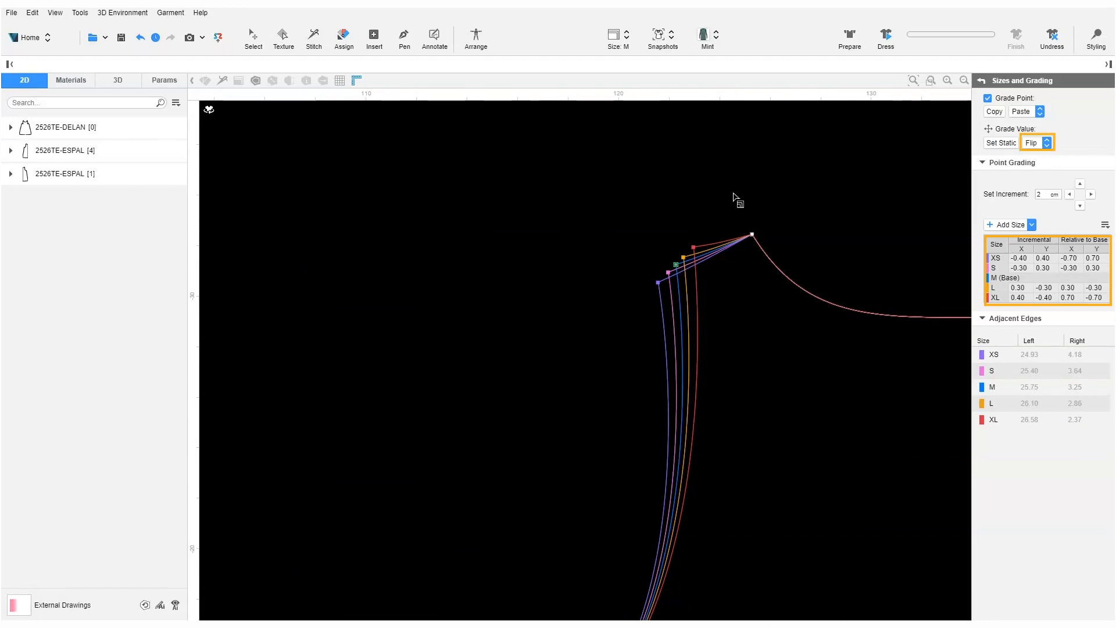
left_click(1047, 144)
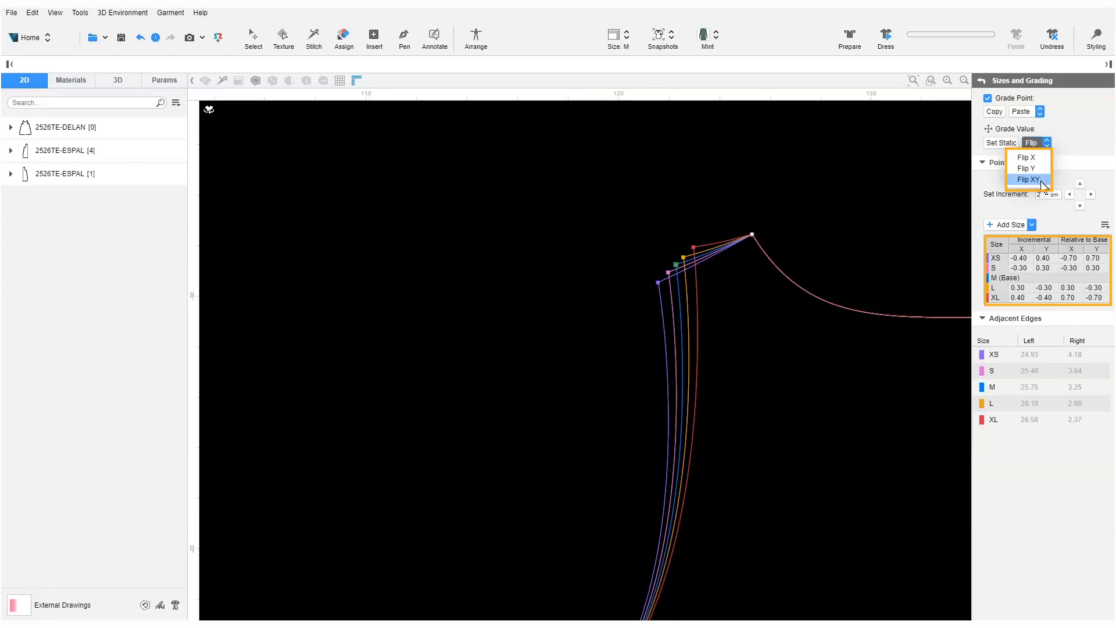
left_click(1039, 180)
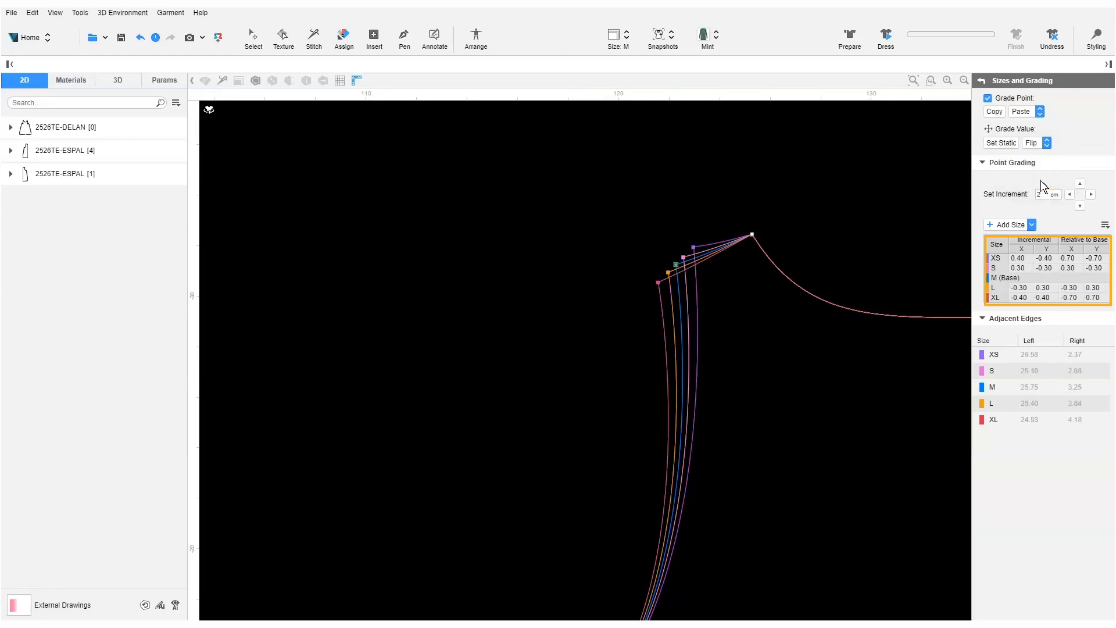
left_click(1047, 143)
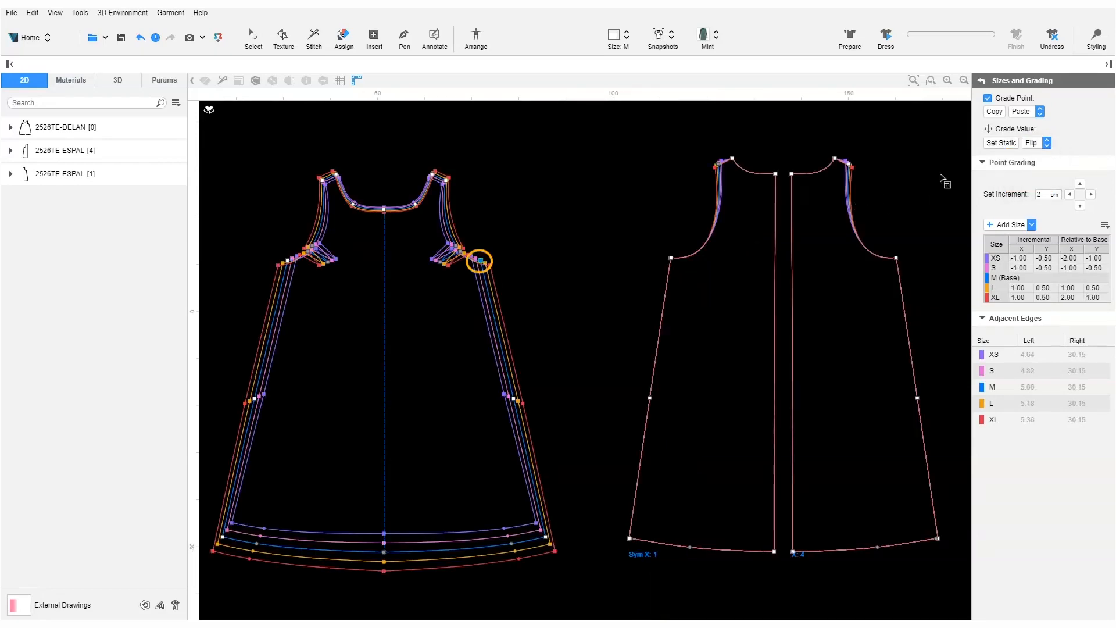
- Copy the front's right underarm point grading and paste both X and Y onto the right back's underarm point
left_click(994, 111)
left_click(896, 257)
left_click(1041, 112)
left_click(1031, 148)
- Copy the grading of the front's right mid side seam point and paste X and Y onto the right back's matching point
left_click(513, 398)
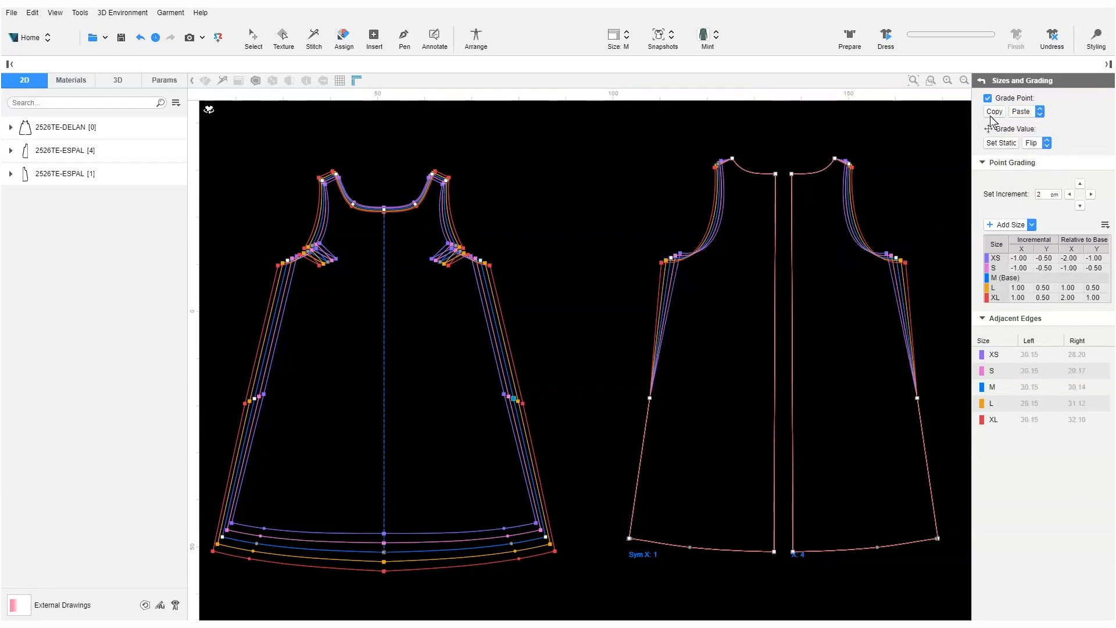
left_click(917, 398)
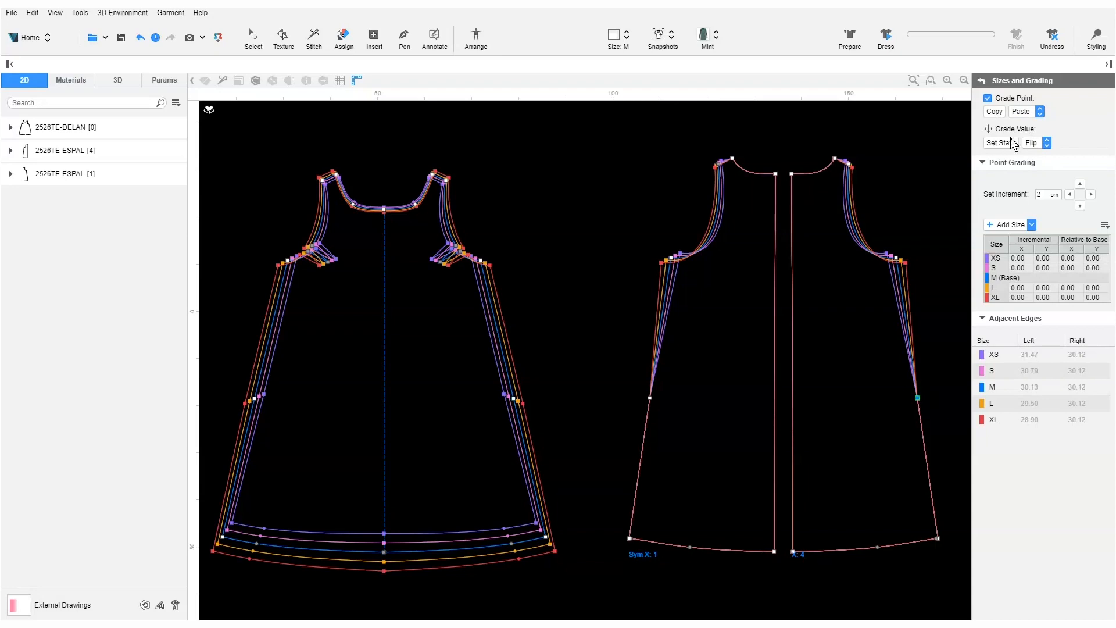
left_click(1041, 112)
left_click(1031, 146)
- Copy the front's right hem corner grading and paste X and Y onto the right back's outer hem corner
left_click(547, 535)
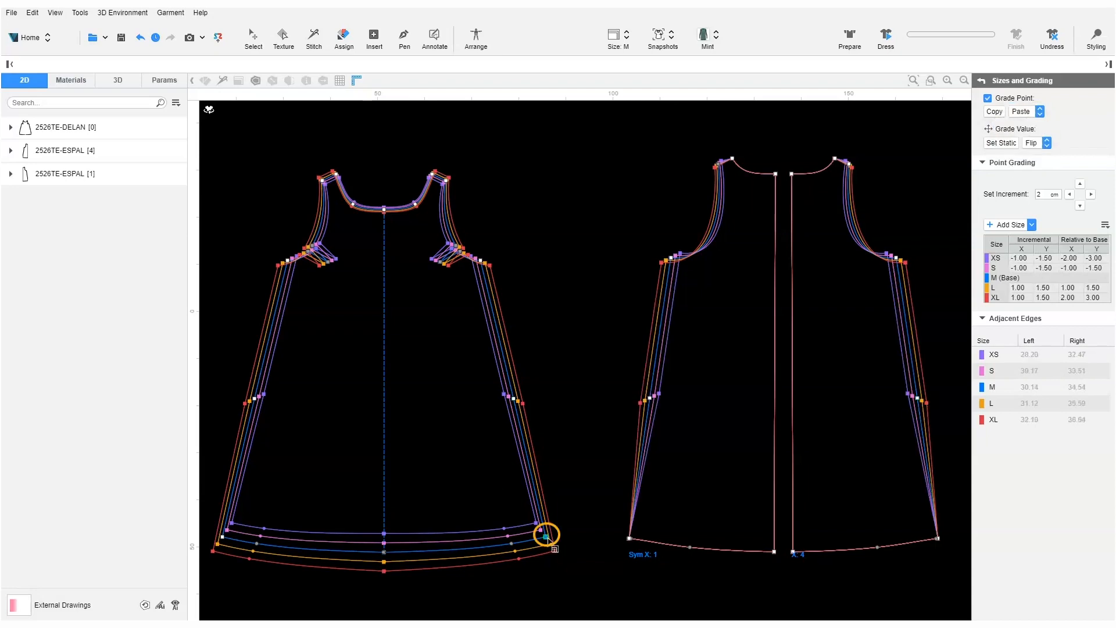
left_click(995, 113)
left_click(937, 539)
left_click(1039, 111)
left_click(1041, 153)
- Copy the front's center hem point grading and paste it onto the left back's center hem corner
left_click(384, 553)
left_click(774, 551)
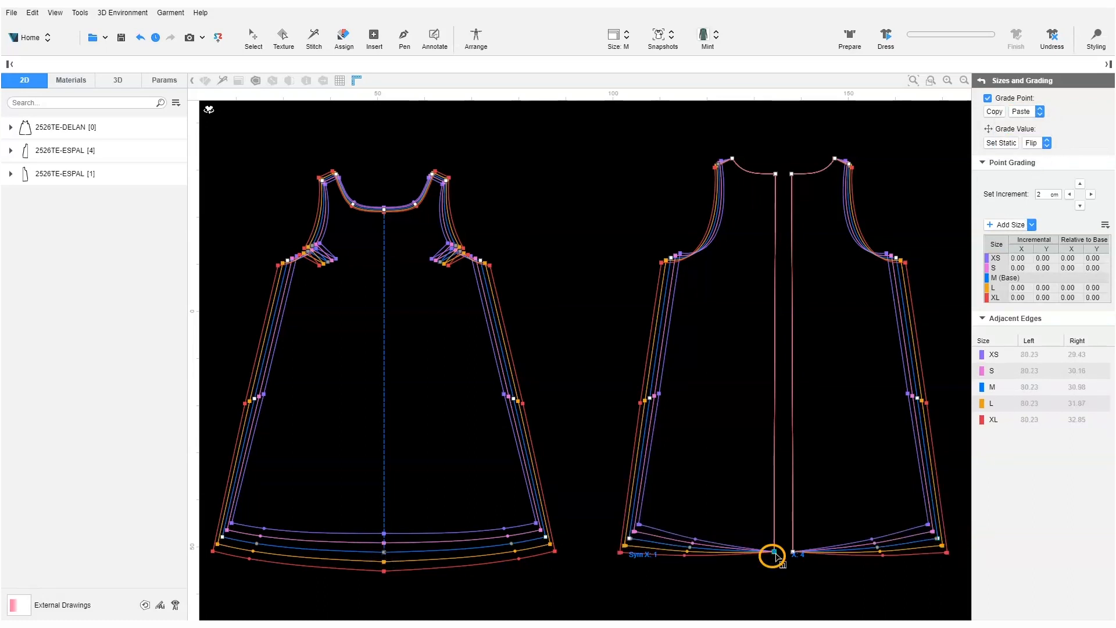
left_click(1039, 111)
left_click(1035, 139)
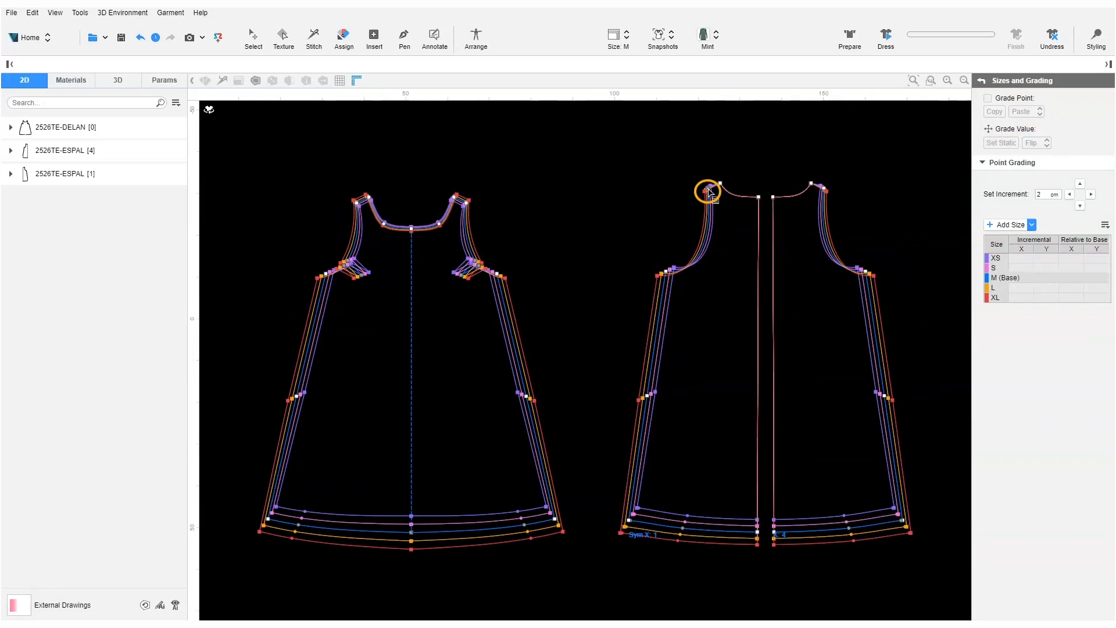
- Copy the left back's outer shoulder point grading and paste X and Y onto its inner shoulder point at the neckline
left_click(708, 191)
left_click(720, 183)
left_click(1039, 111)
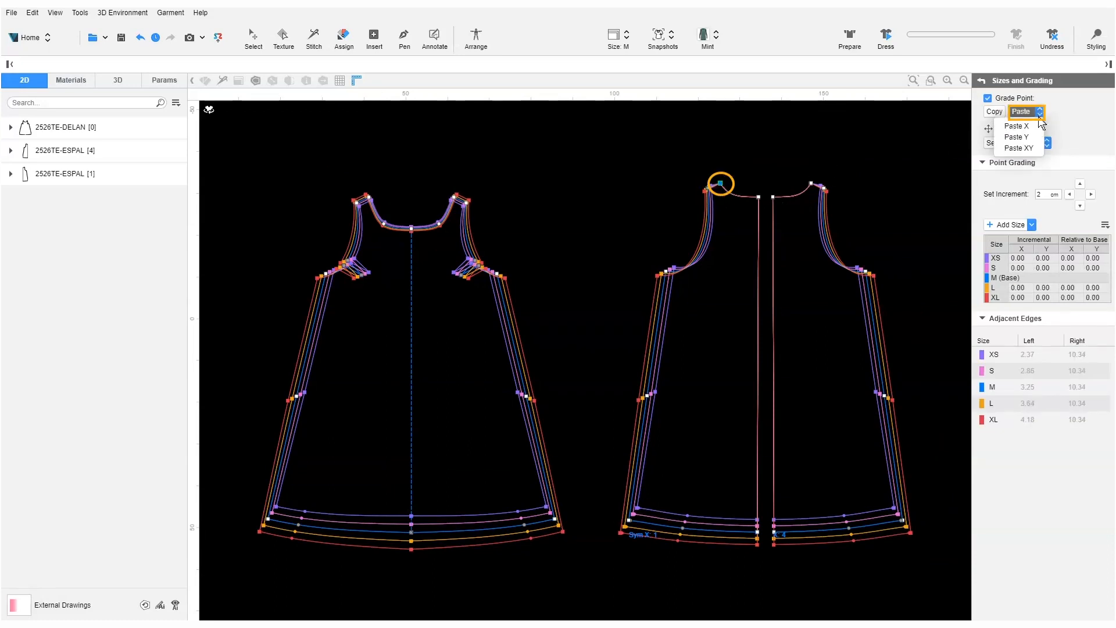
left_click(1033, 149)
- Paste only the Y grading of the outer shoulder point onto the left back's center neck point, and deselect it
left_click(758, 197)
left_click(1040, 116)
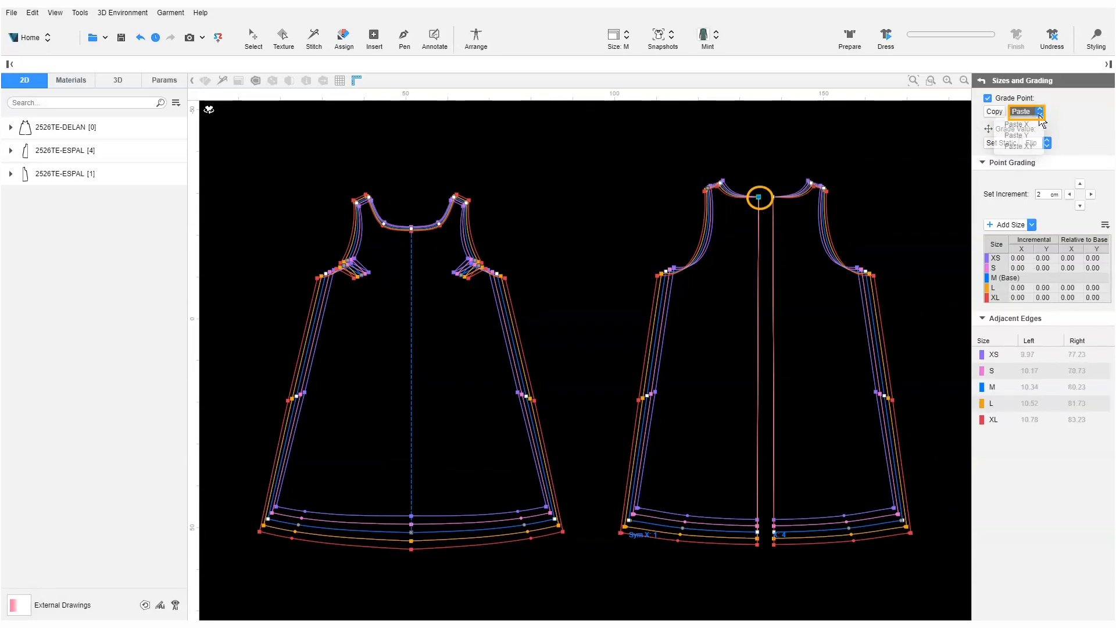
left_click(1014, 135)
left_click(897, 212)
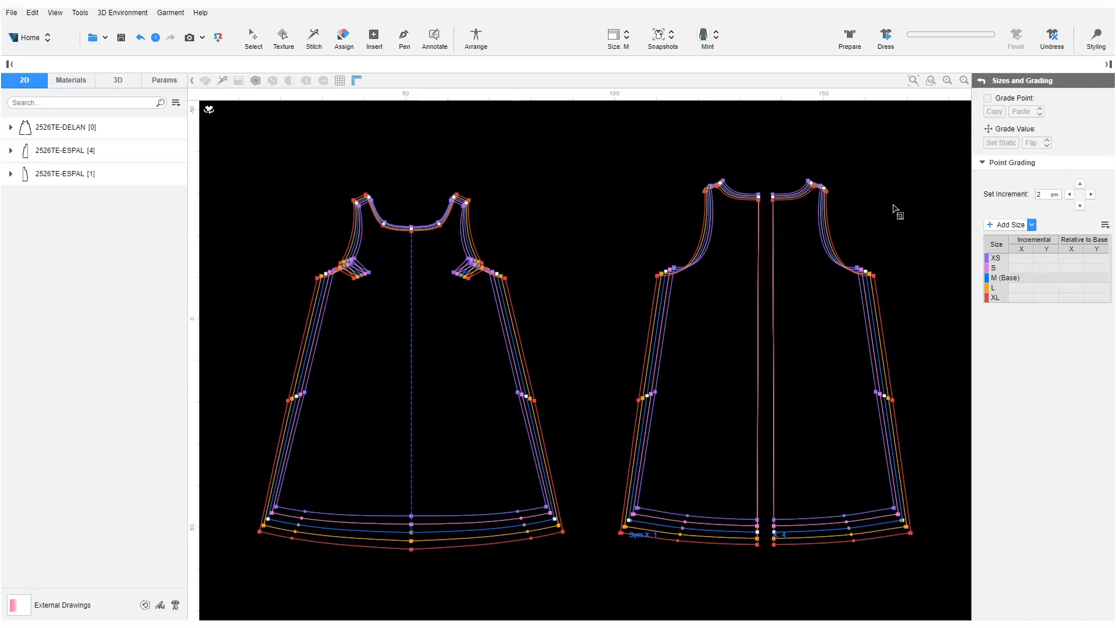
- Set the right back's center neck point as the static grading point
left_click(811, 184)
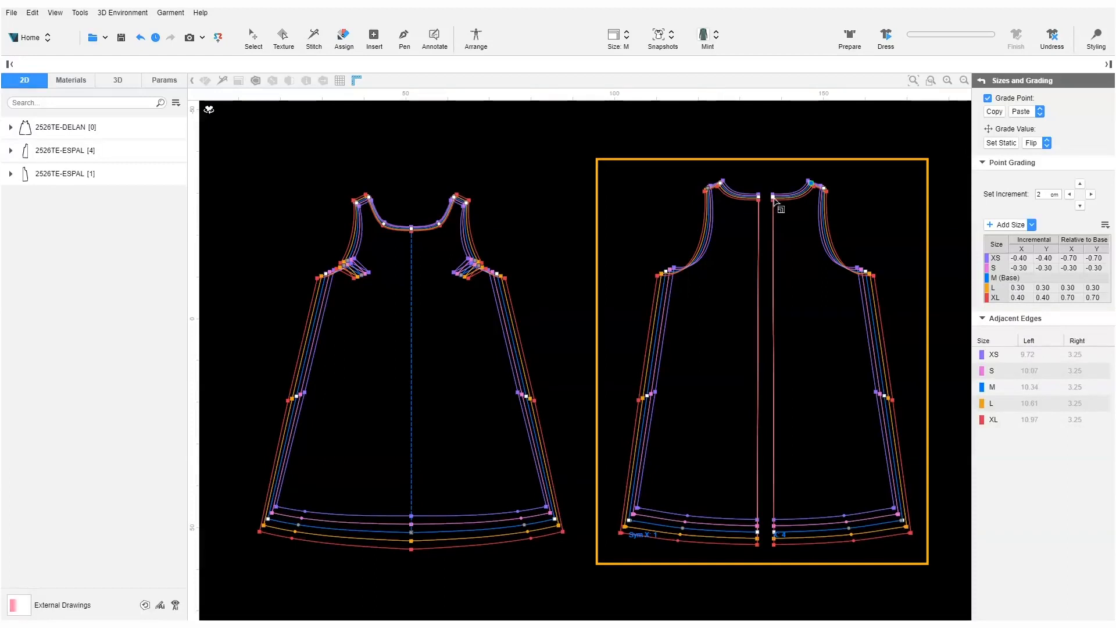
left_click(776, 201)
left_click(1011, 146)
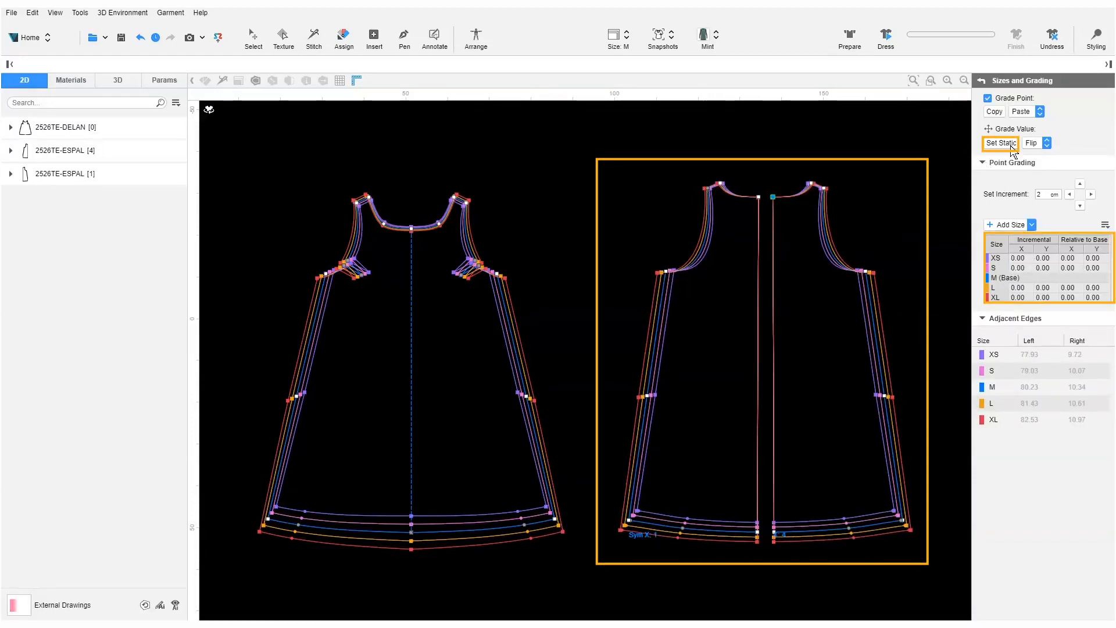